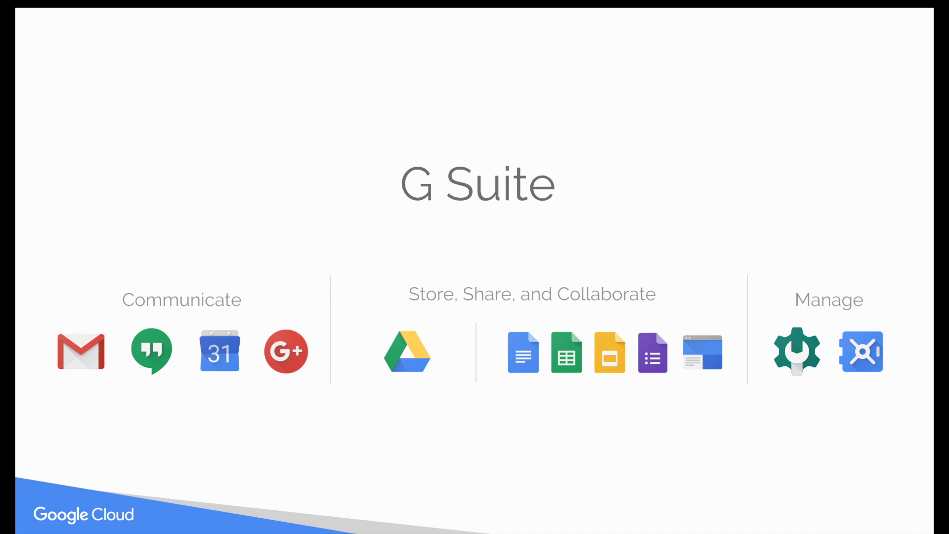
Step: Exit the slideshow, switch to the administrator's Chrome profile and open admin.google.com in its window
key("Escape")
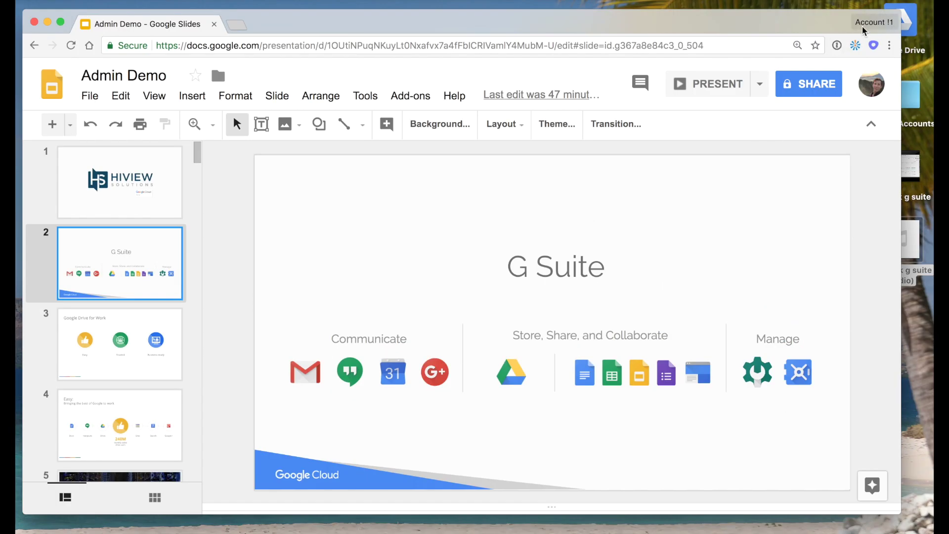
left_click(864, 24)
left_click(788, 441)
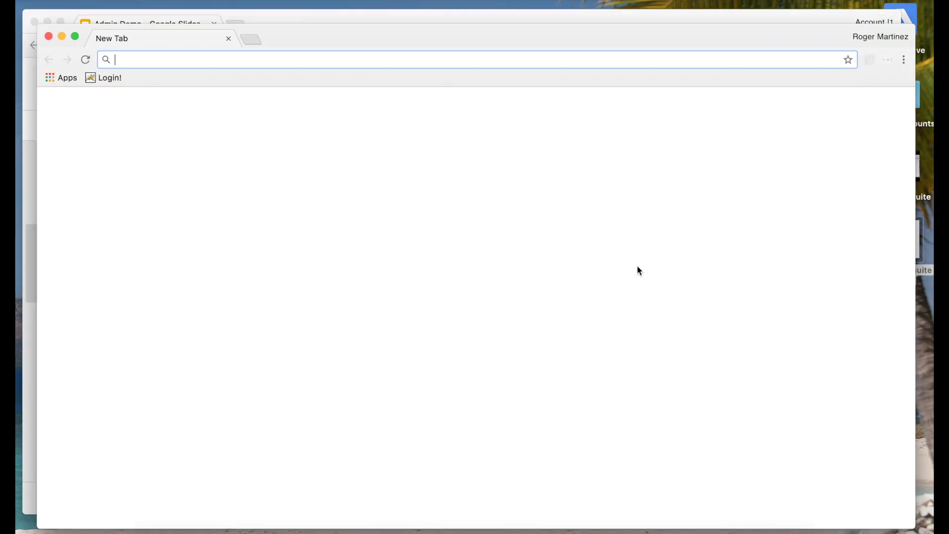
type("admi")
key("Return")
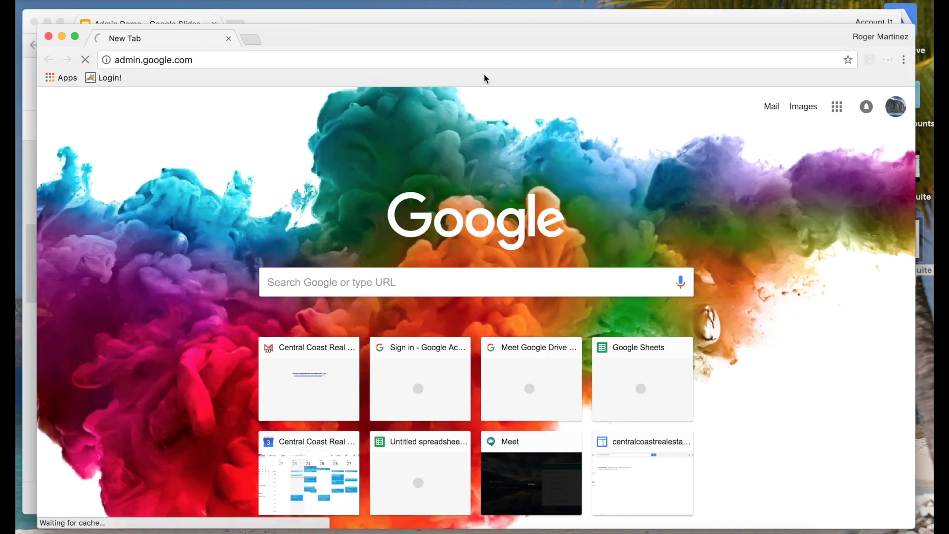
left_click_drag(464, 47, 458, 31)
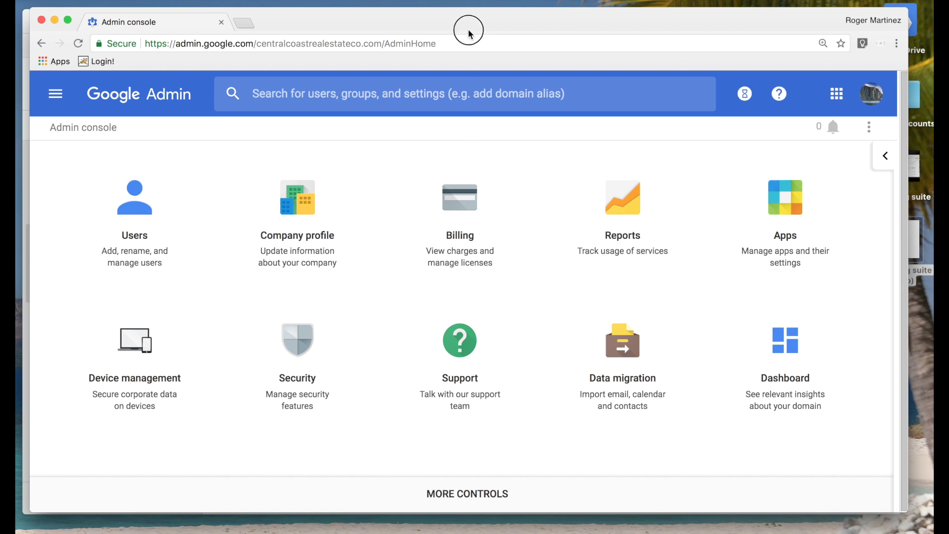
left_click_drag(463, 28, 466, 25)
Step: Review the Admin console's main navigation sections, including the Reporting and Account entries, and close the navigation
left_click(58, 90)
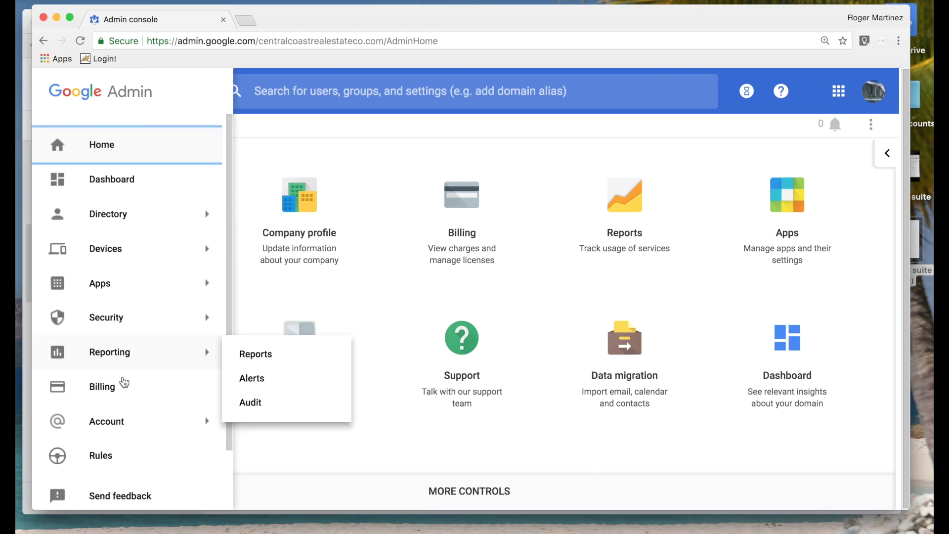
mouse_move(121, 426)
mouse_move(121, 355)
left_click(368, 133)
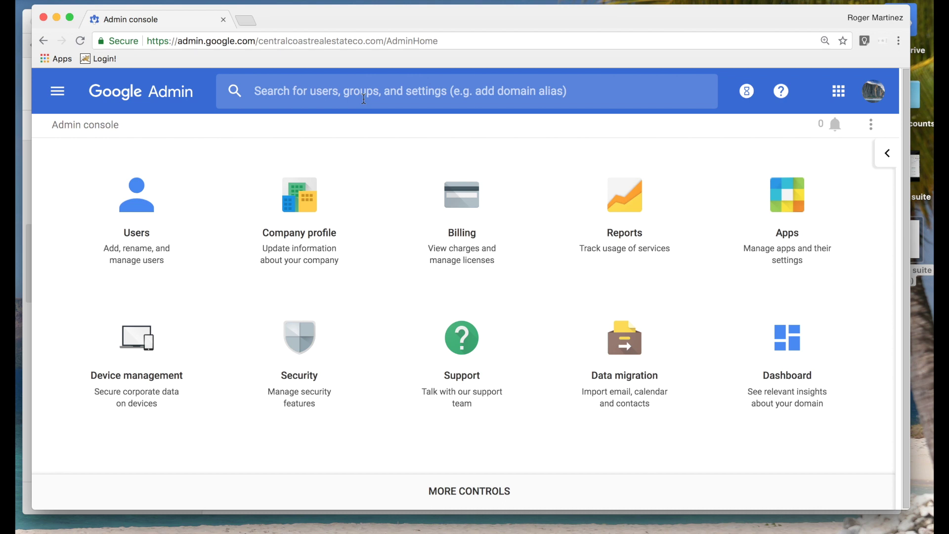
Step: Search the Admin console for "spam", clear the search, and check the recommended content in Help for Admins
left_click(364, 99)
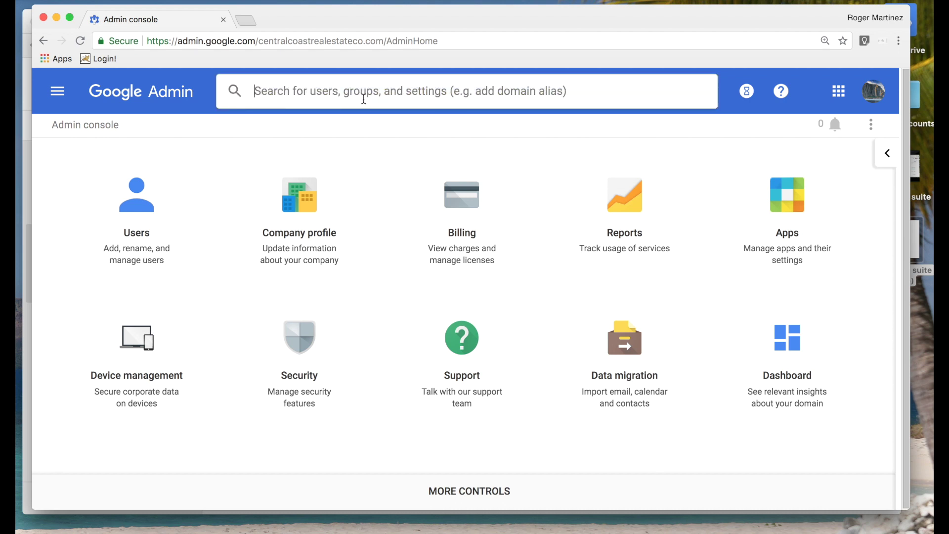
type("spam")
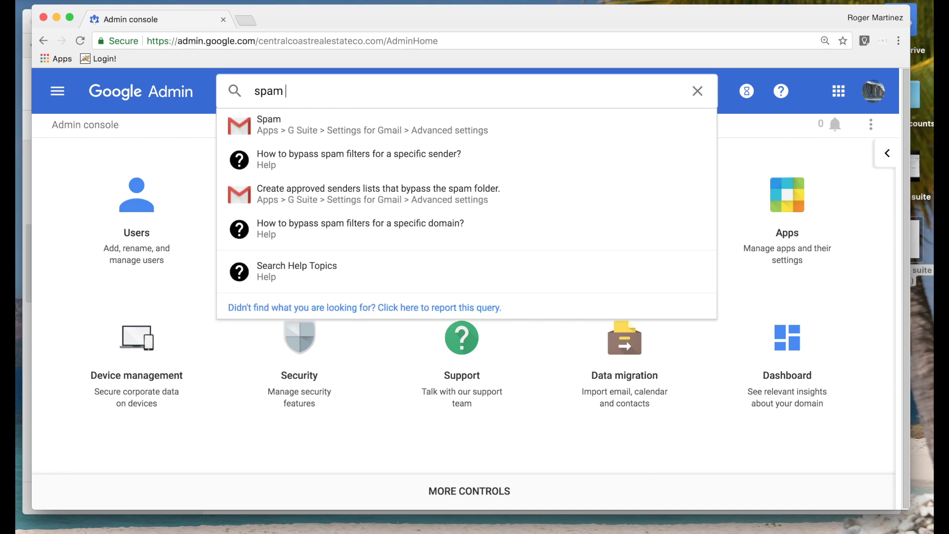
key("Escape")
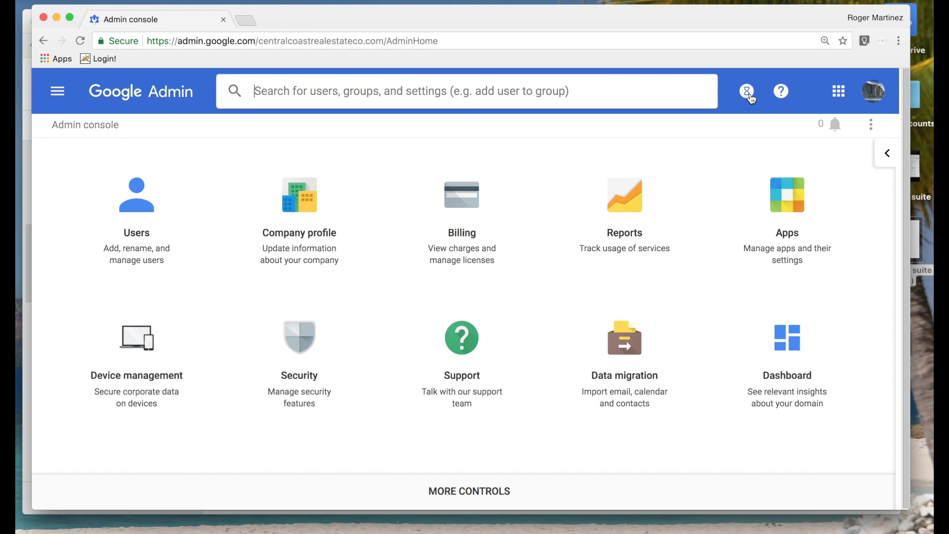
left_click(783, 96)
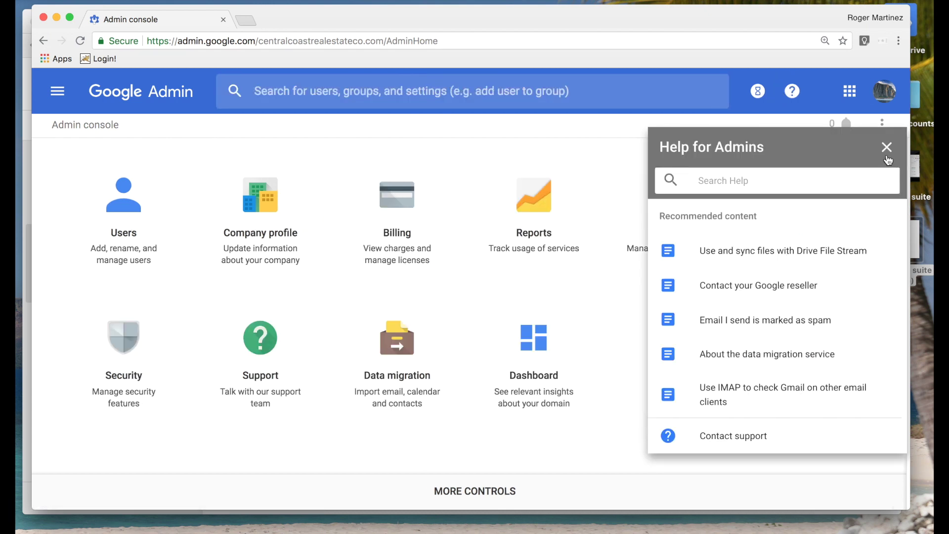
left_click(887, 151)
Step: Open the user list and review the options for adding users and the additional account actions for the first user
left_click(131, 213)
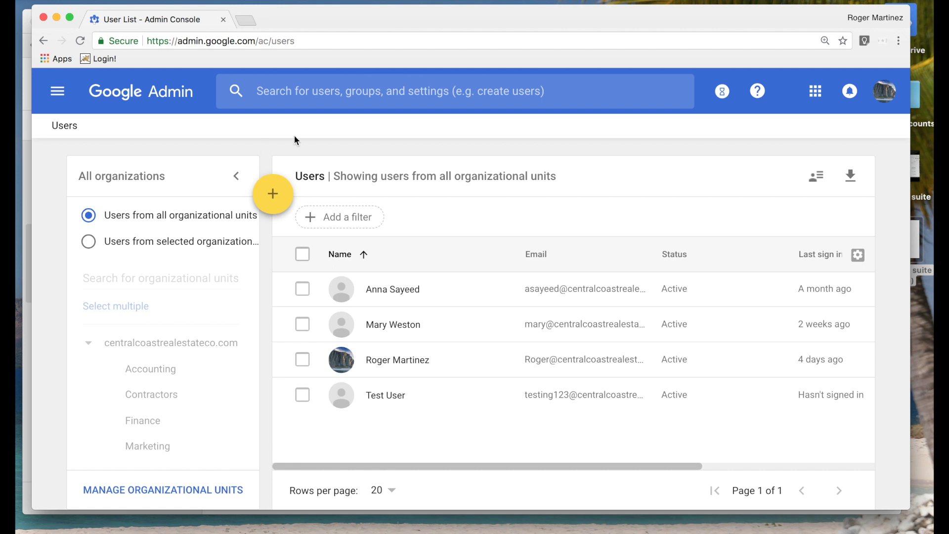
mouse_move(275, 183)
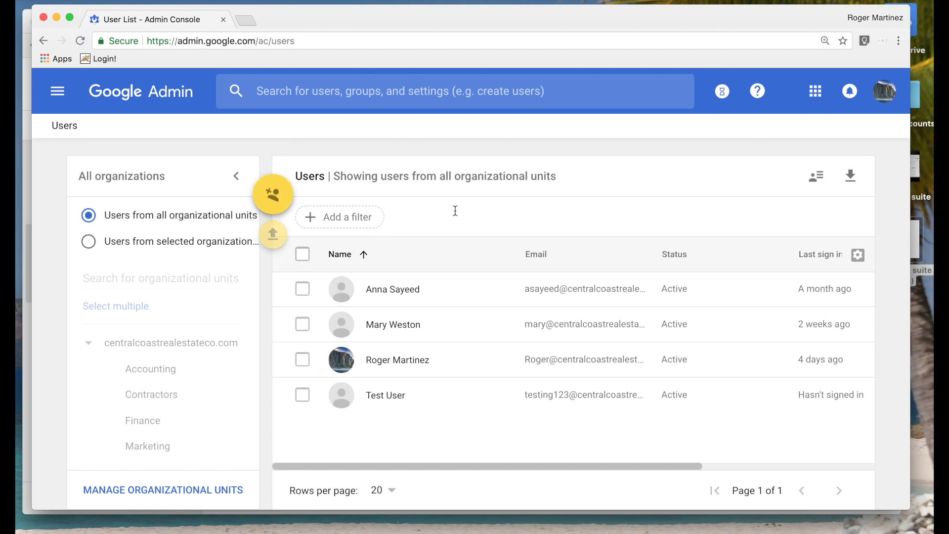
left_click(307, 292)
left_click(306, 291)
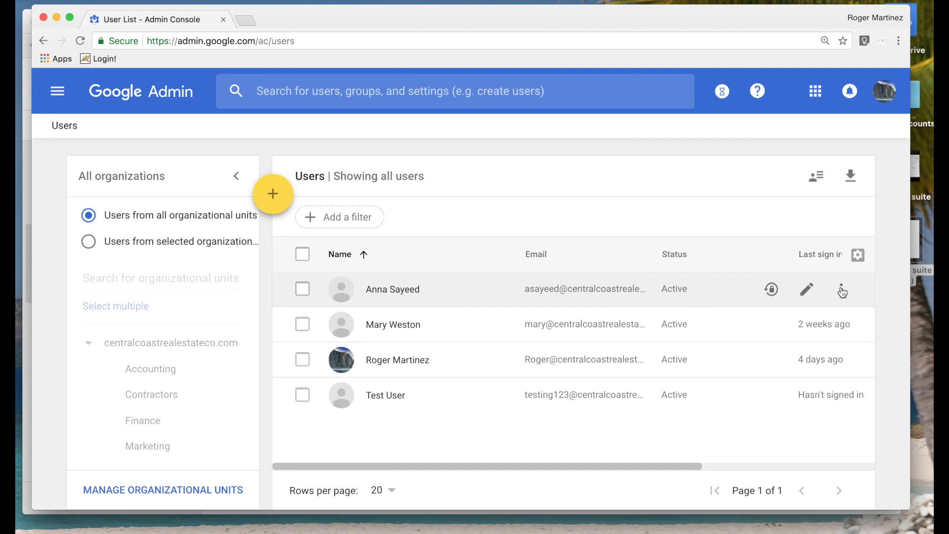
left_click(706, 290)
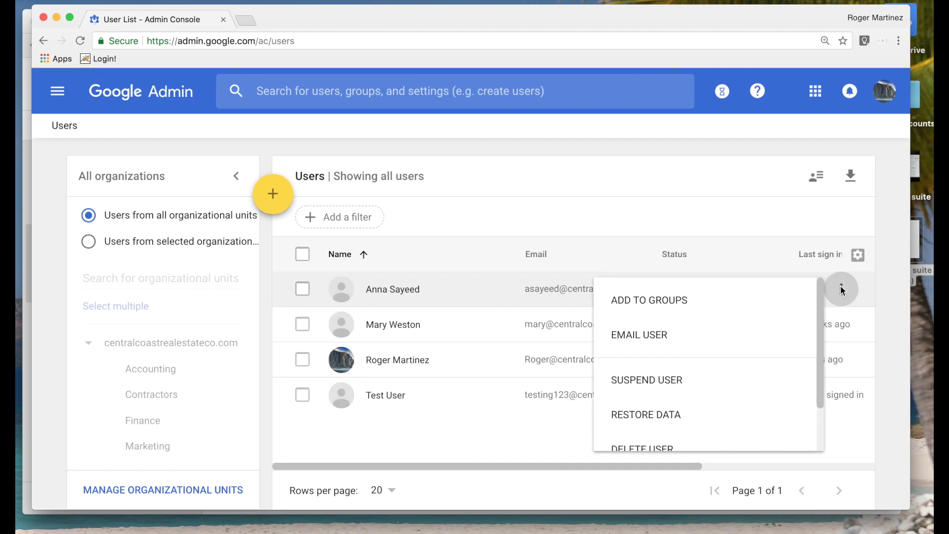
scroll(743, 360, "down", 2)
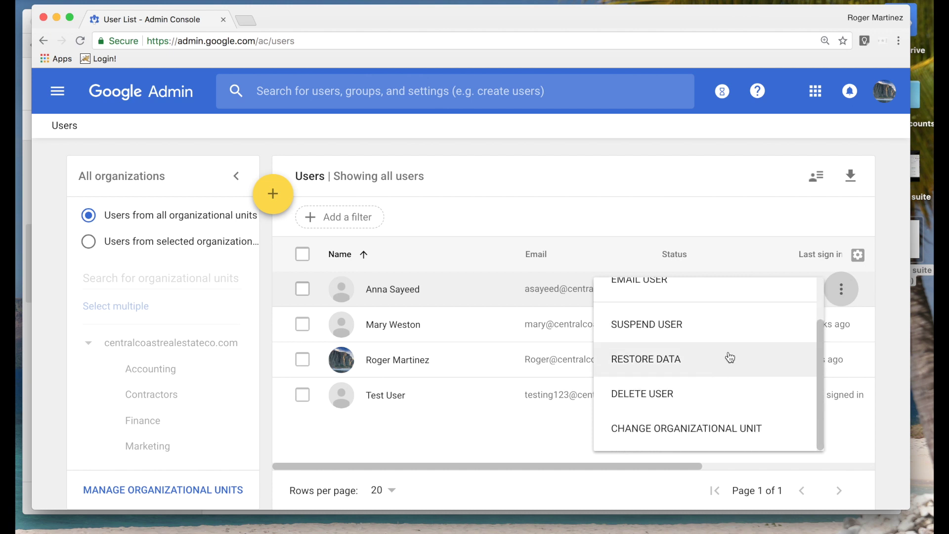
left_click(696, 189)
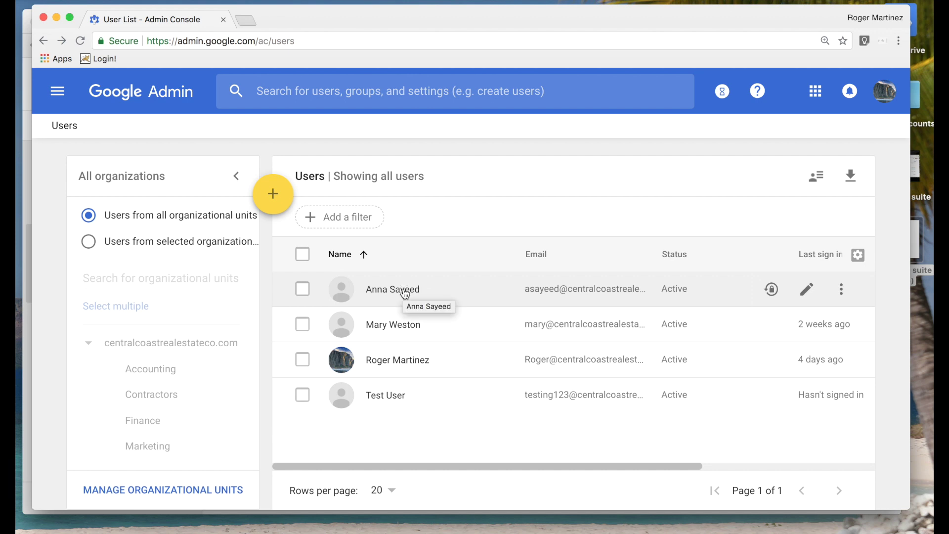
Step: Open the first user's profile and examine its security, groups, admin roles, apps, managed devices, licenses and Team Drives sections
left_click(404, 291)
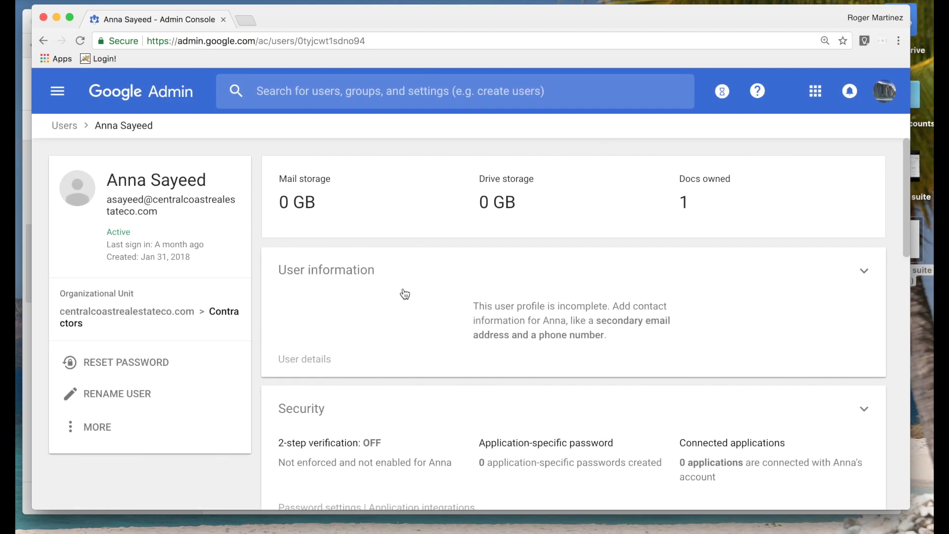
scroll(557, 358, "down", 3)
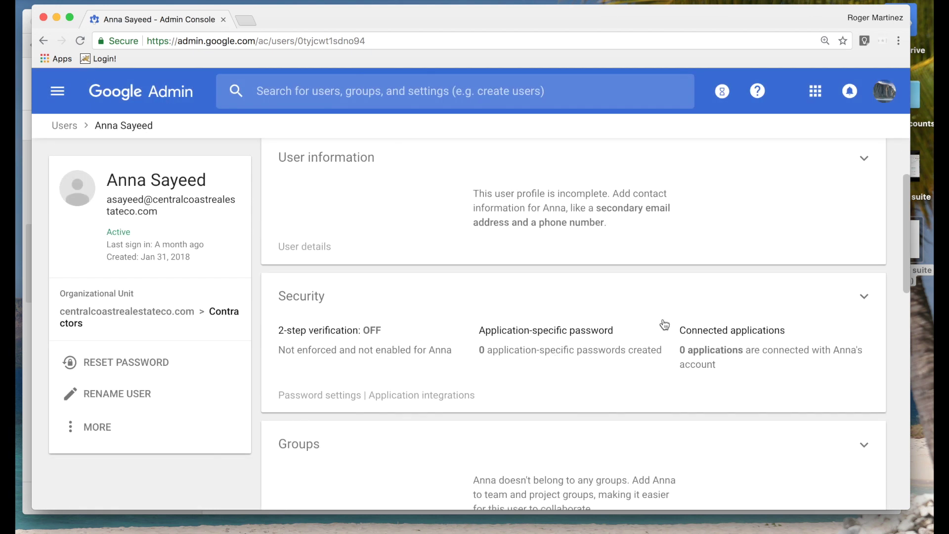
scroll(557, 350, "down", 2)
scroll(548, 292, "down", 3)
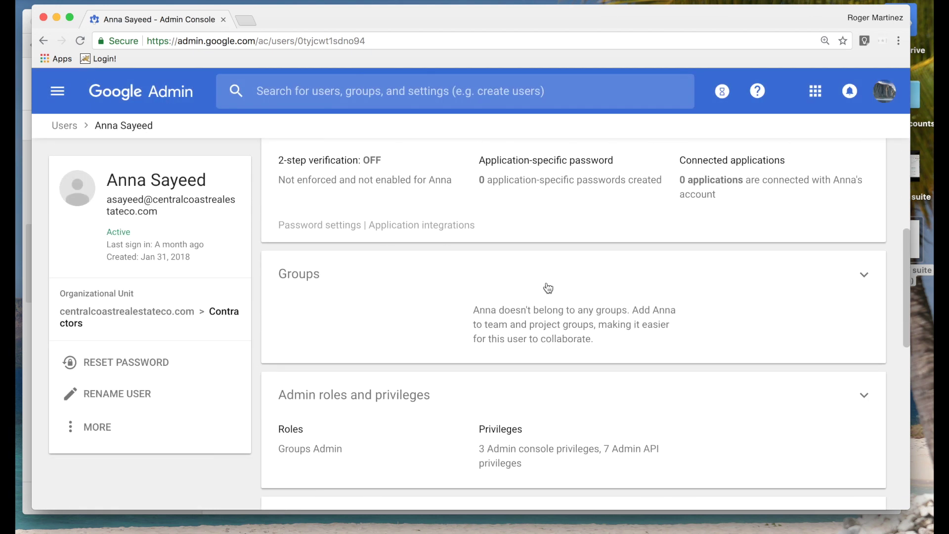
scroll(578, 279, "down", 2)
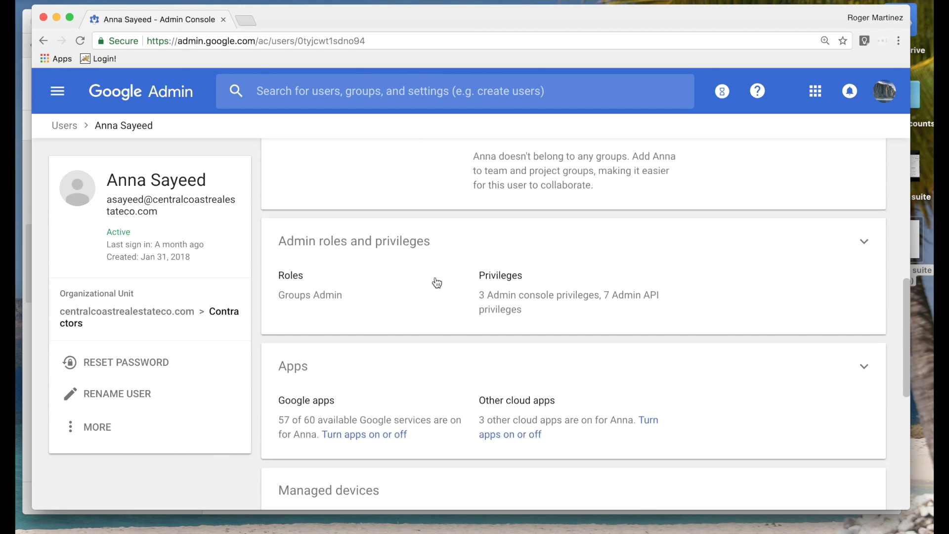
scroll(524, 274, "down", 2)
scroll(613, 265, "down", 3)
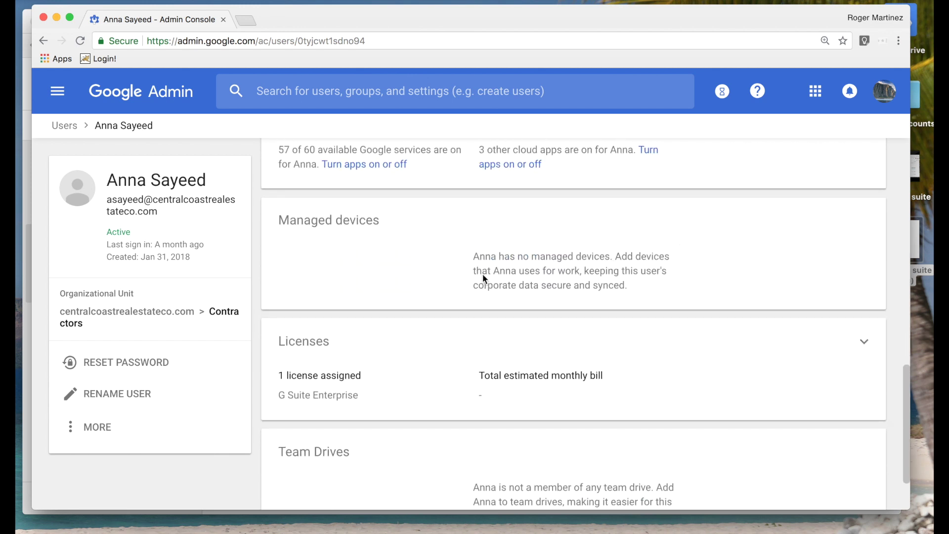
scroll(495, 262, "down", 1)
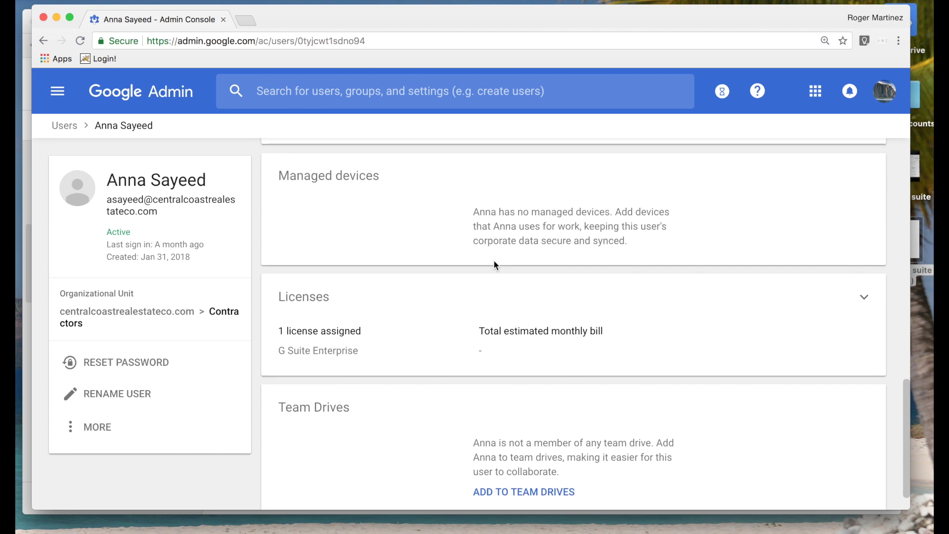
scroll(494, 262, "down", 1)
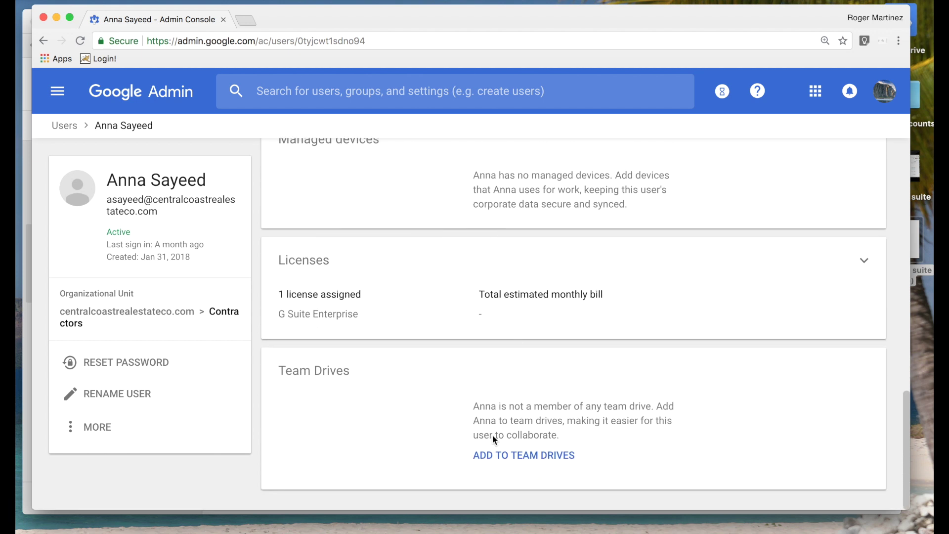
Step: Return to the user list and examine the organizational units under the company domain up close
left_click(68, 129)
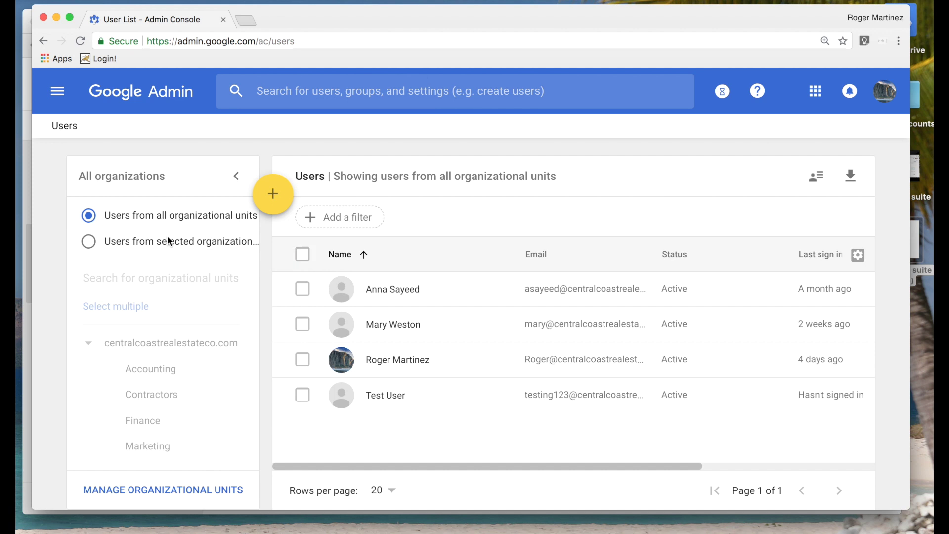
scroll(197, 369, "up", 5)
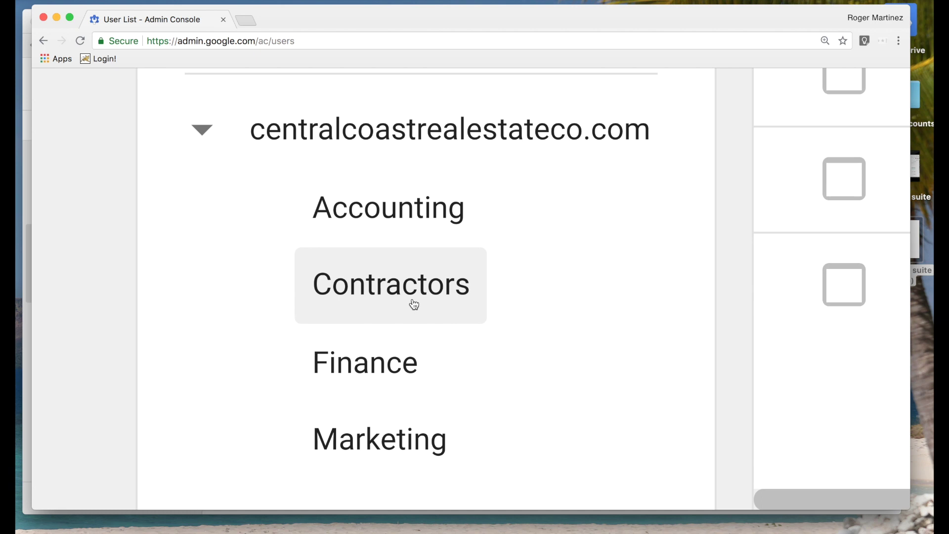
scroll(414, 304, "down", 5)
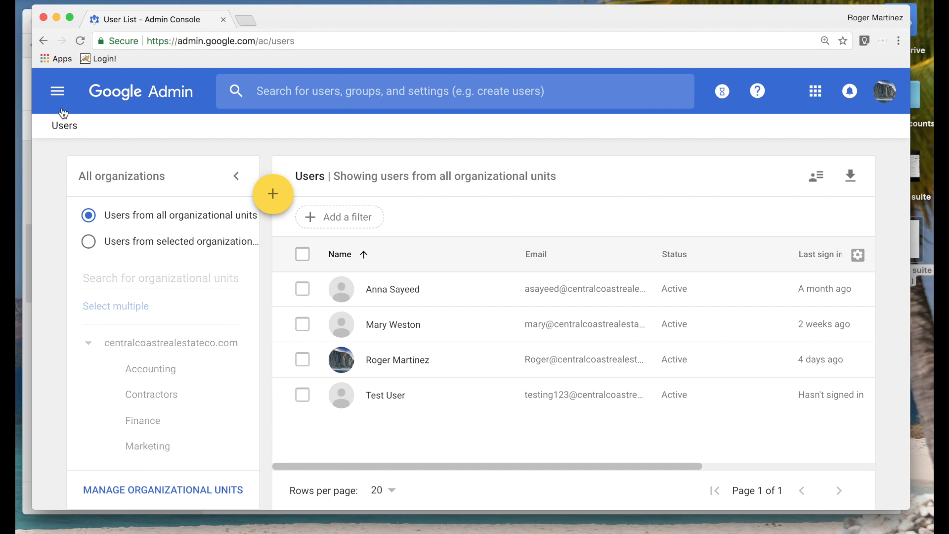
Step: Return to the Admin console home page and open the Reports highlights
left_click(58, 91)
left_click(111, 145)
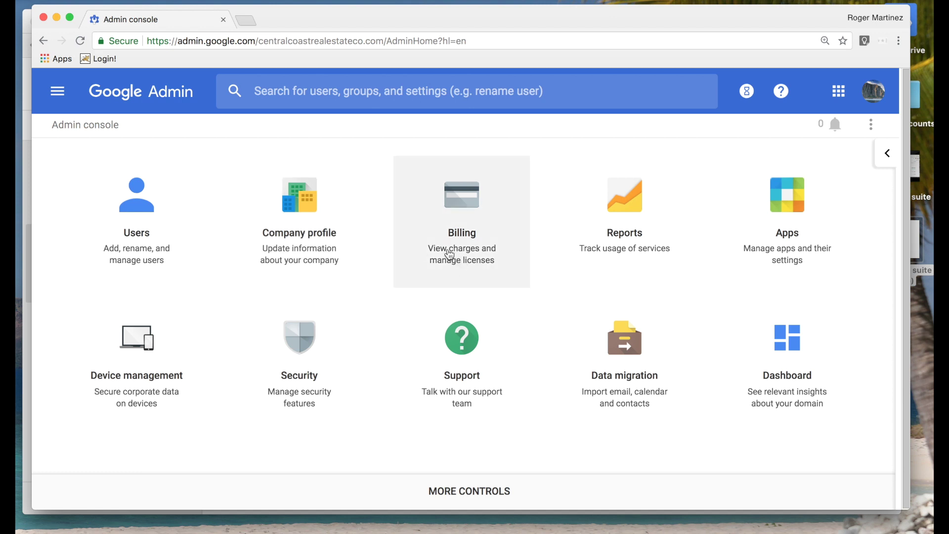
left_click(647, 248)
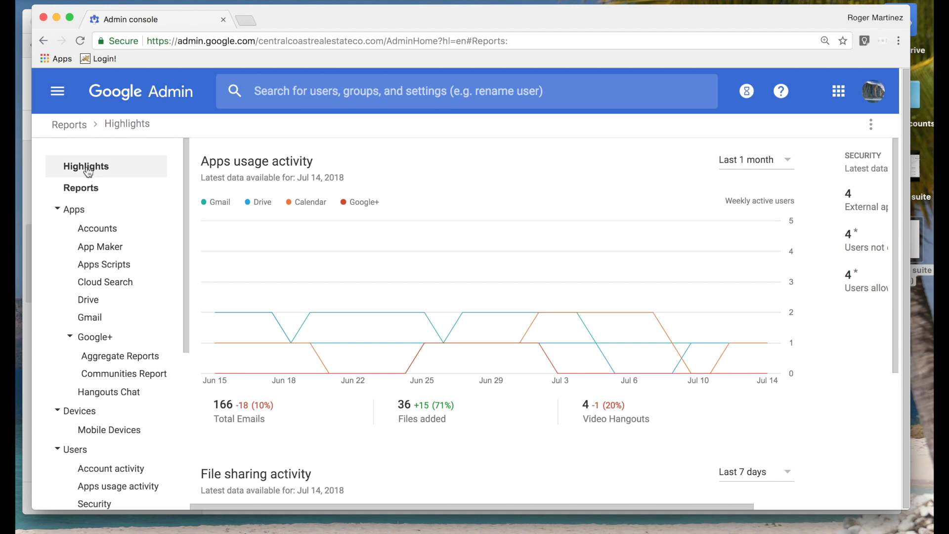
Step: Open the Drive audit log from the available reports
scroll(70, 343, "down", 3)
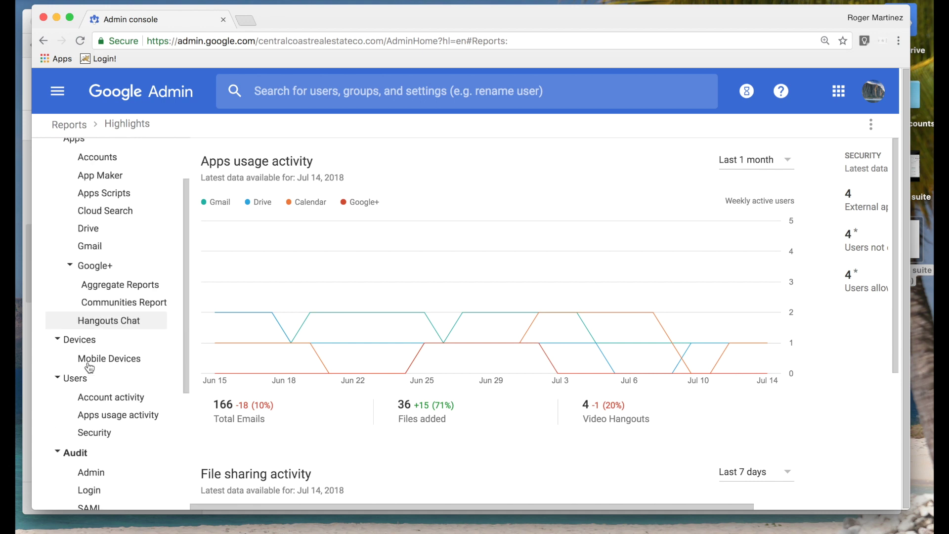
scroll(89, 367, "down", 2)
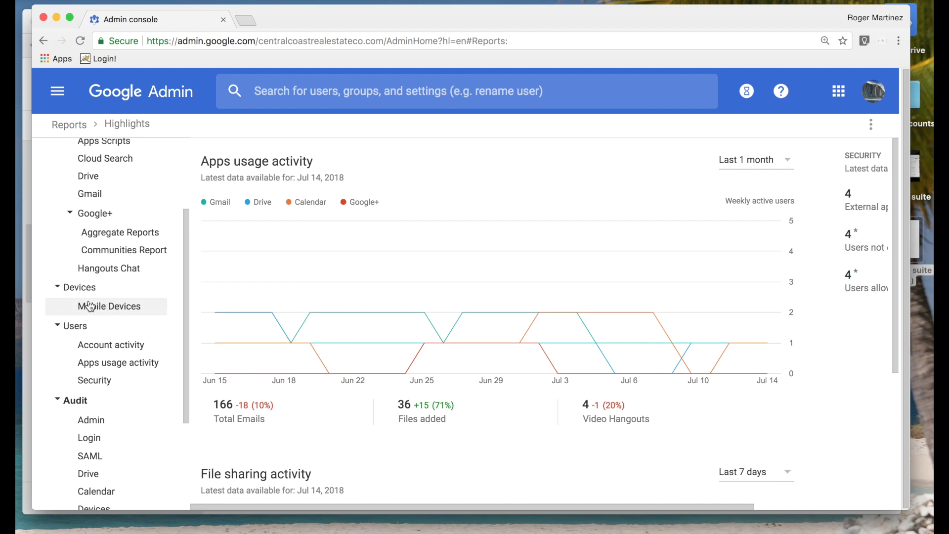
scroll(82, 336, "down", 3)
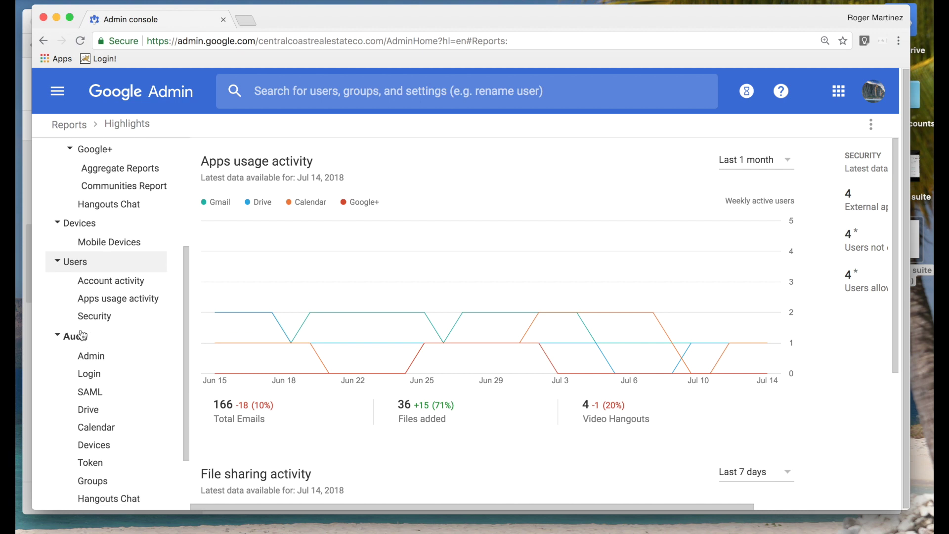
scroll(119, 289, "down", 4)
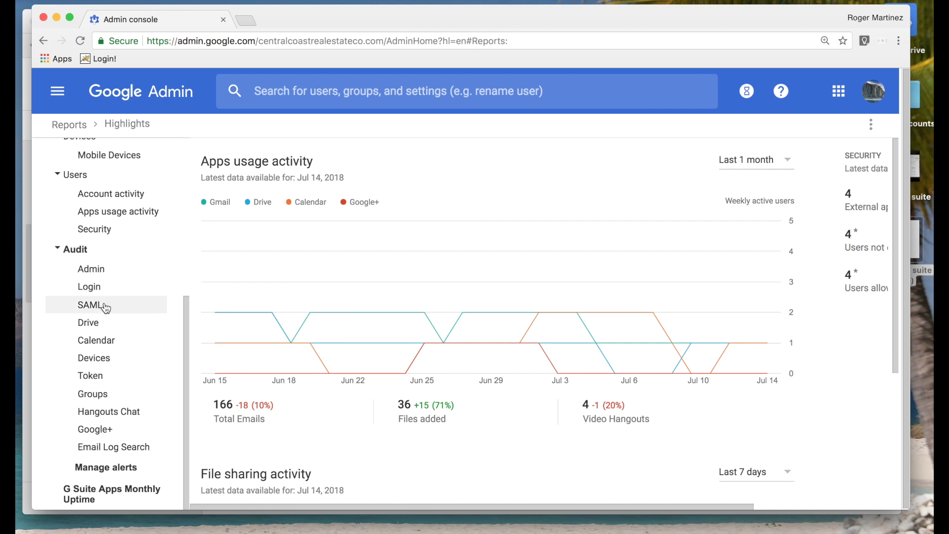
left_click(101, 321)
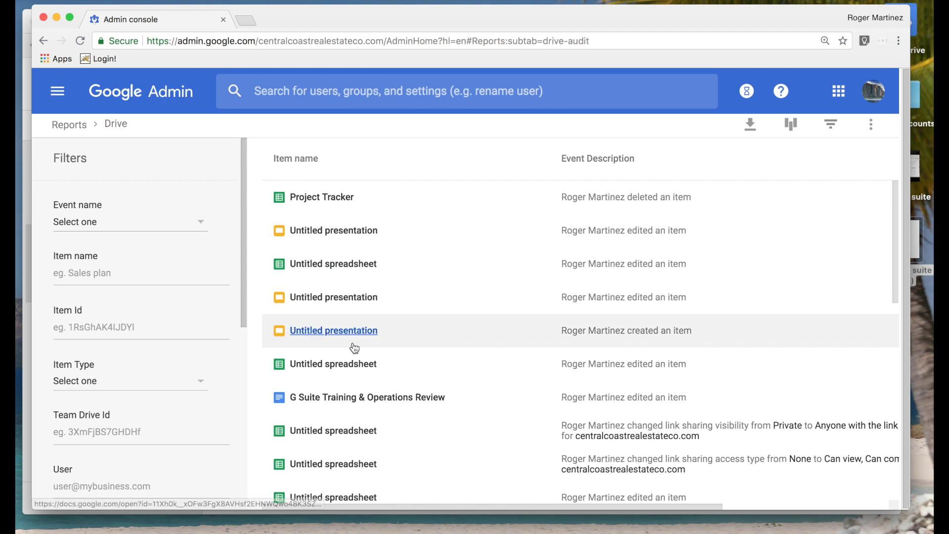
Step: Review the Drive audit log's filters, including owner, visibility, and date and time range
scroll(176, 328, "down", 5)
scroll(175, 329, "down", 2)
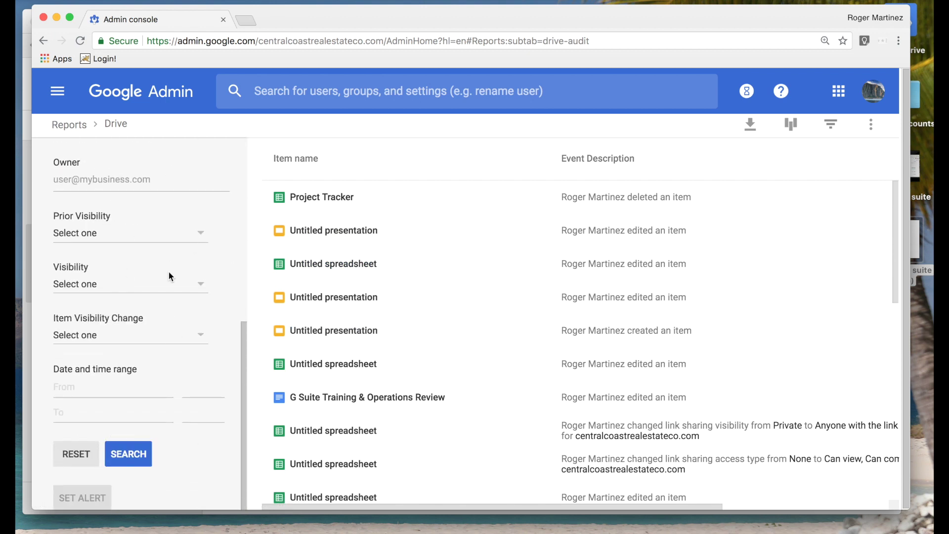
scroll(169, 275, "down", 1)
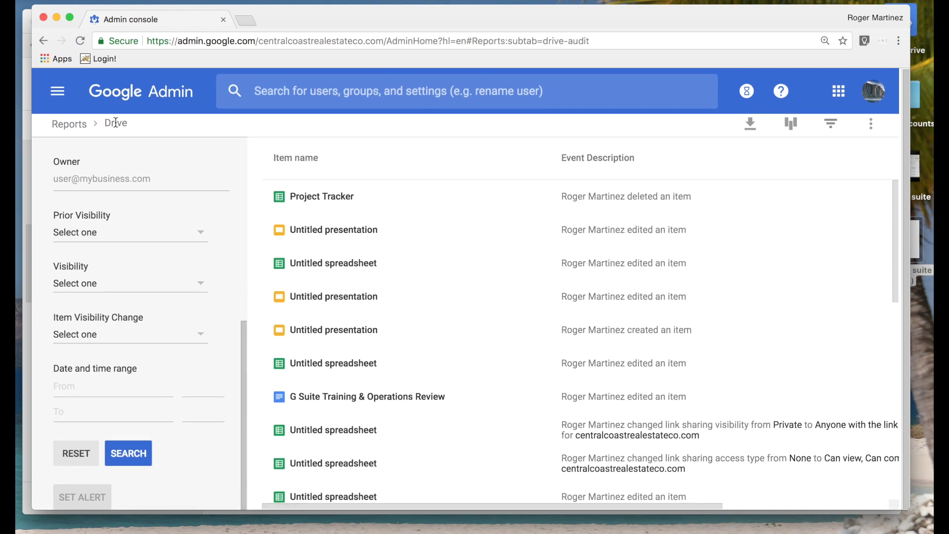
Step: Open Manage alerts from Reports and review the predefined alerts with their recipients and on/off status
left_click(78, 124)
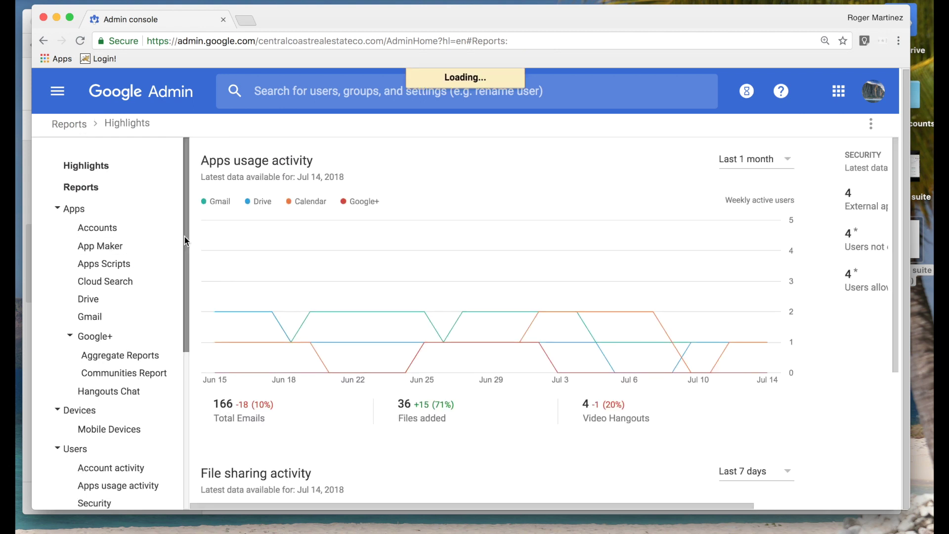
left_click_drag(186, 242, 186, 443)
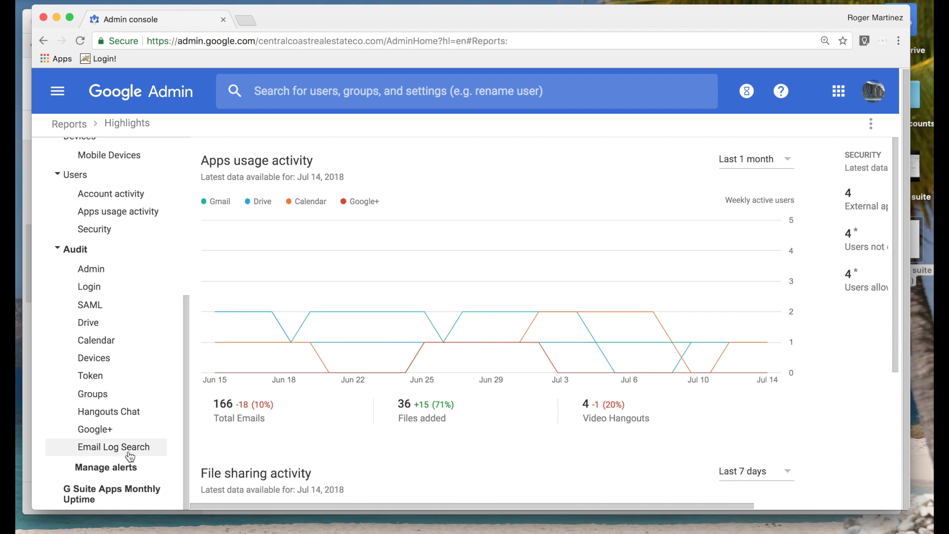
left_click(116, 468)
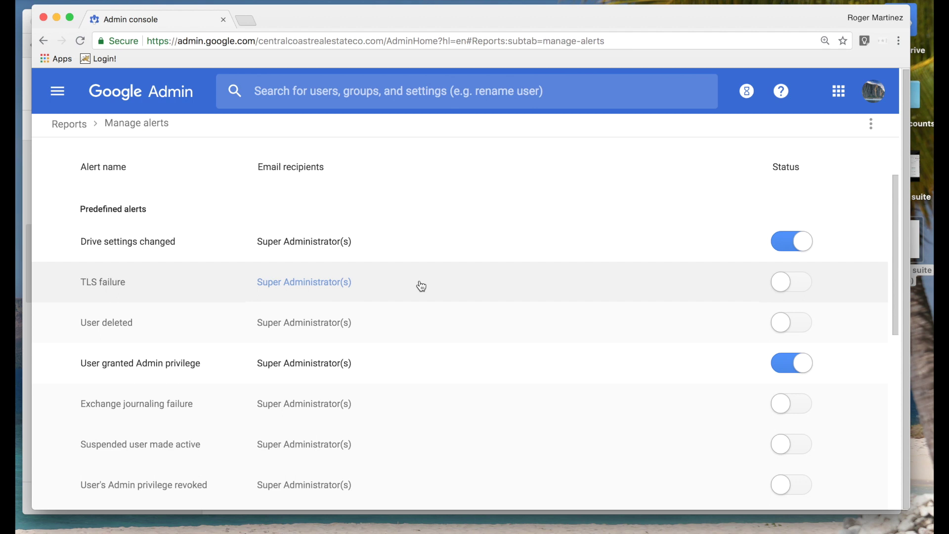
scroll(504, 285, "down", 2)
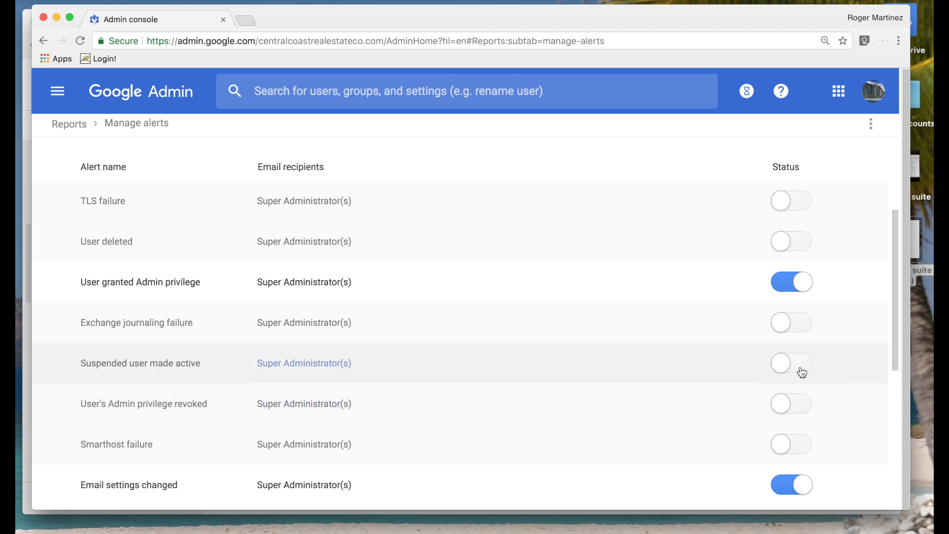
scroll(802, 371, "down", 6)
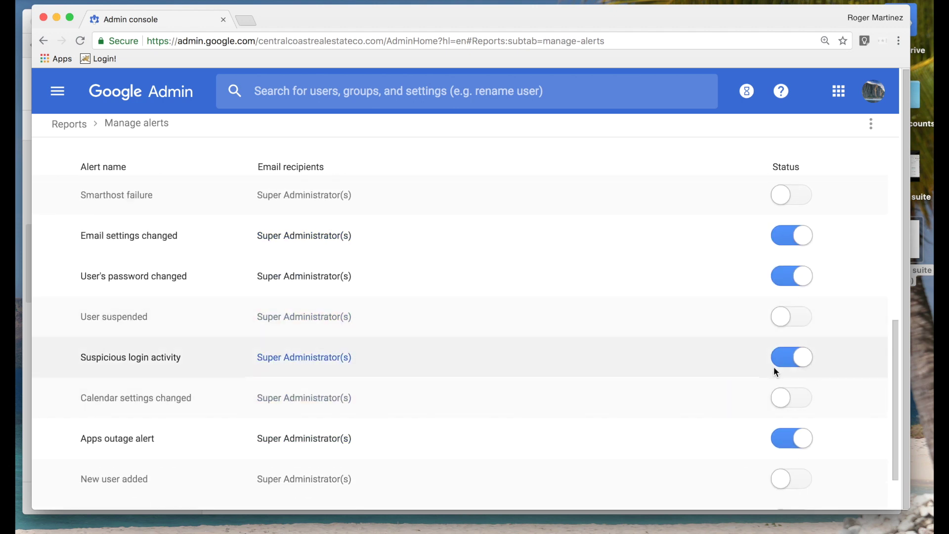
scroll(707, 355, "down", 3)
scroll(592, 264, "down", 1)
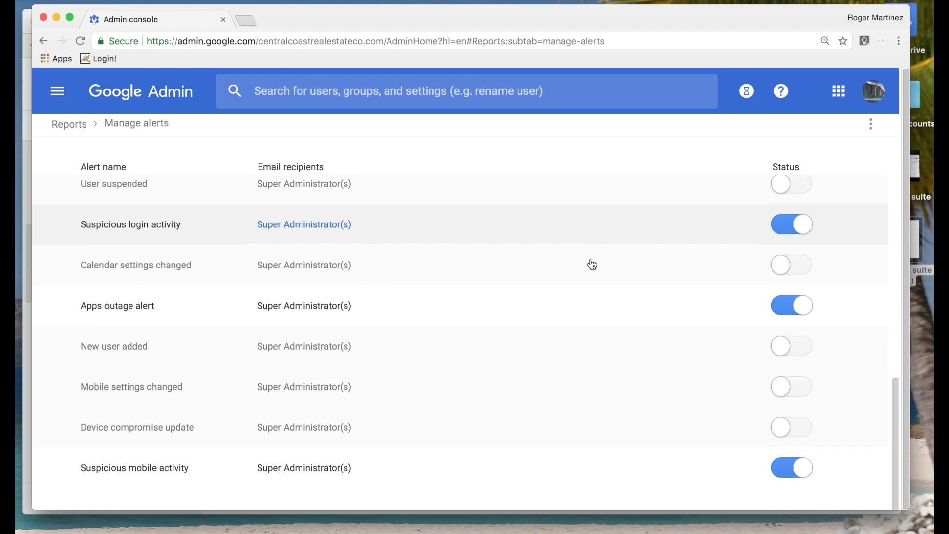
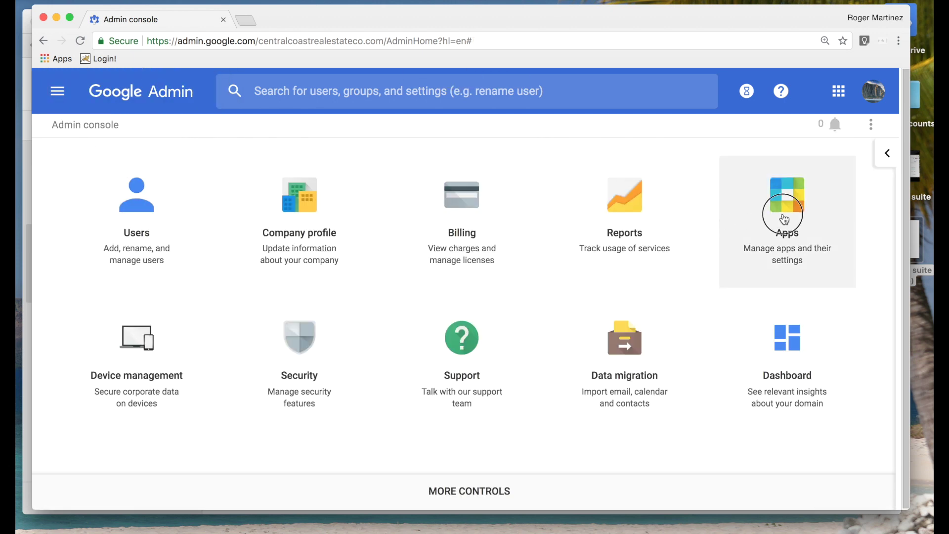
Step: Open the G Suite services list under Apps and view the service status option for Drive and Docs
left_click(784, 214)
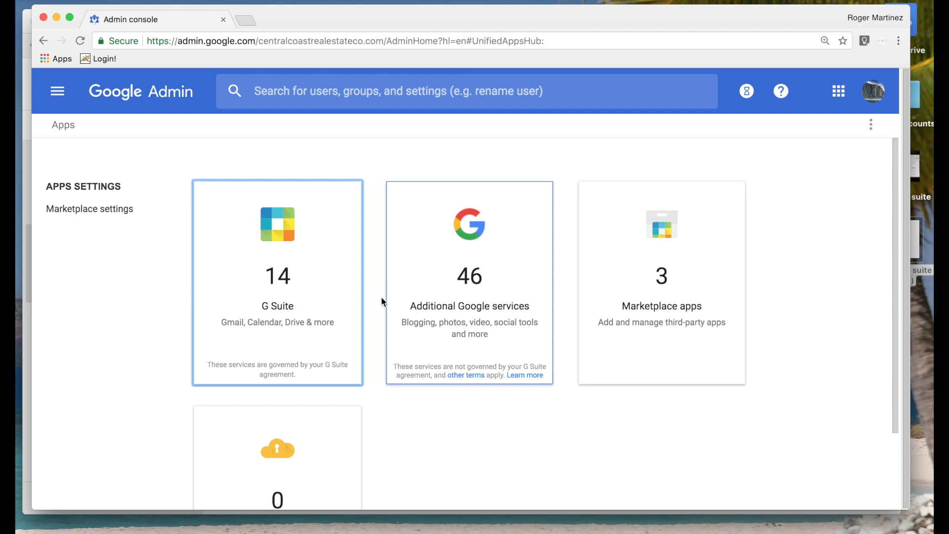
left_click(324, 305)
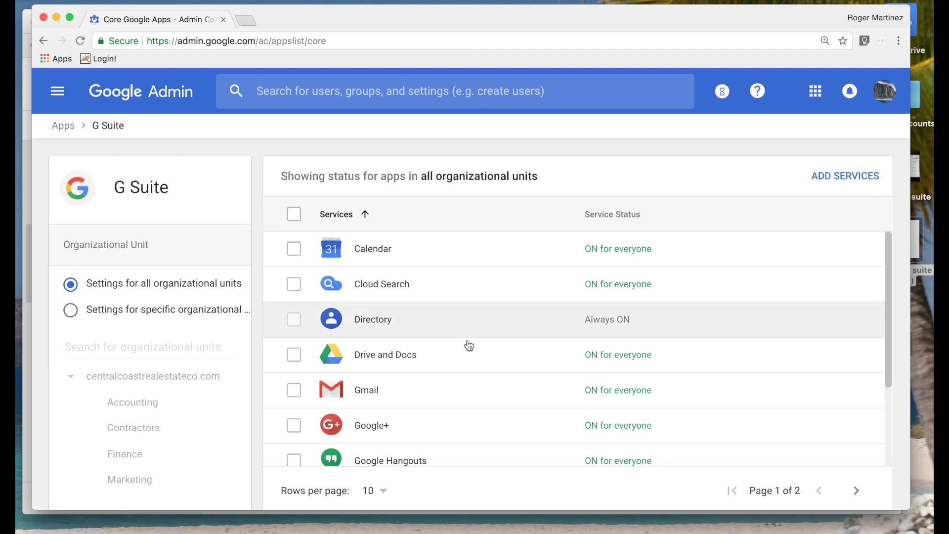
scroll(468, 321, "down", 3)
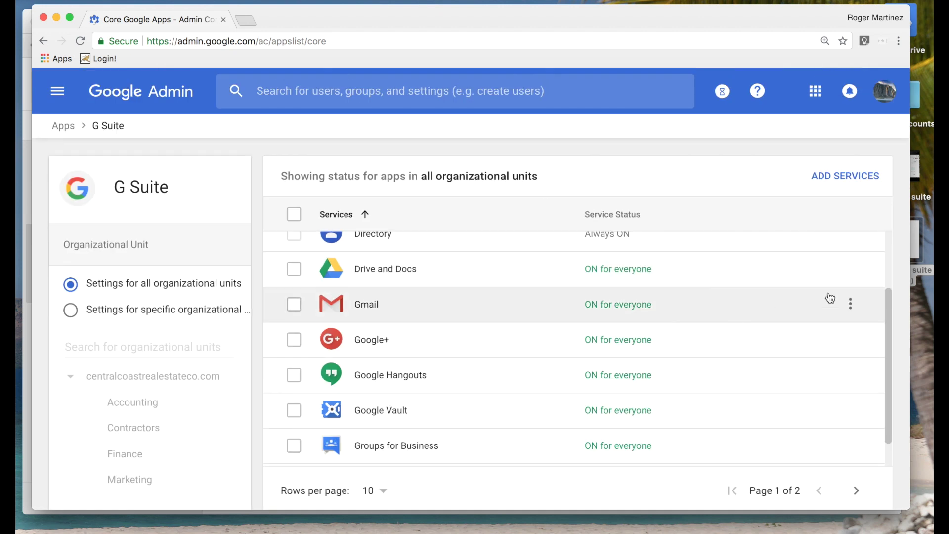
left_click(850, 269)
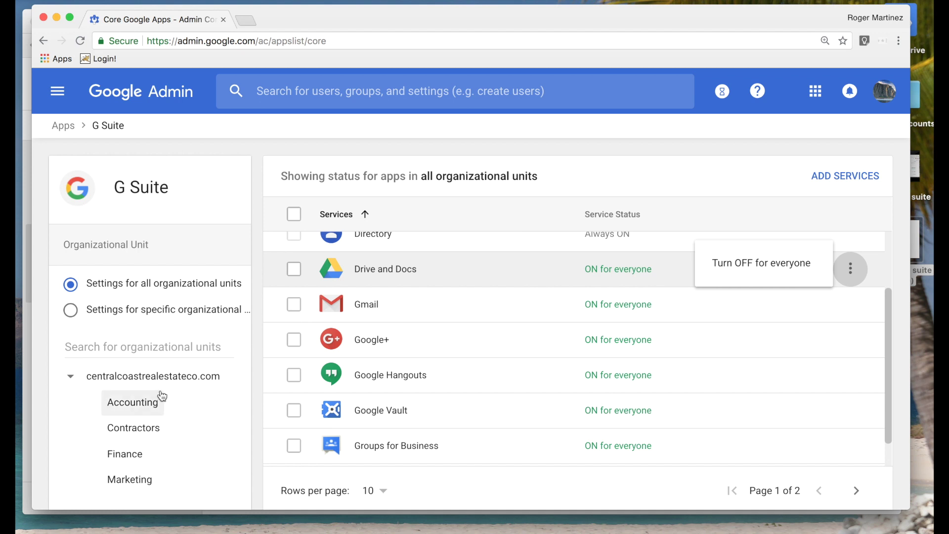
left_click(308, 157)
Step: Return to the Admin console home page and open the mobile Setup page in Device management
left_click(64, 127)
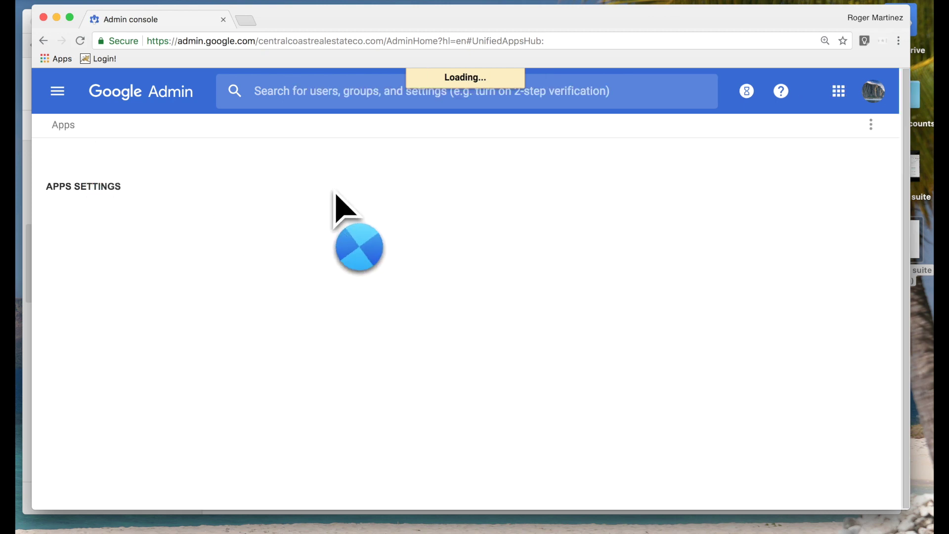
left_click(54, 91)
left_click(87, 134)
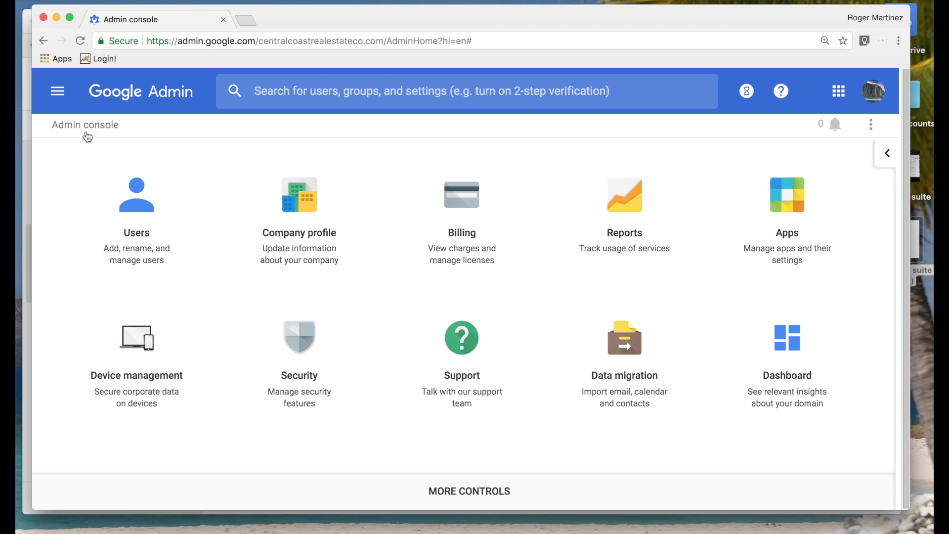
left_click(126, 389)
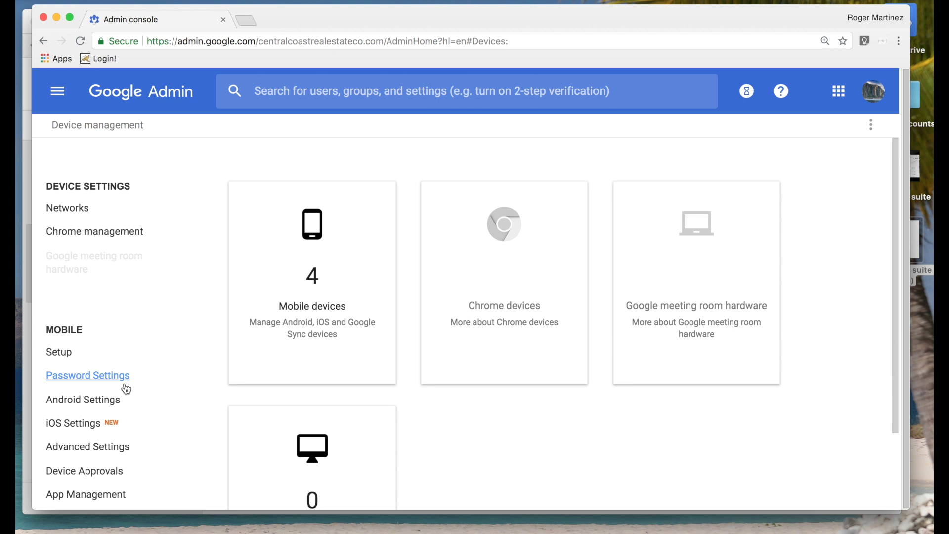
scroll(126, 389, "down", 2)
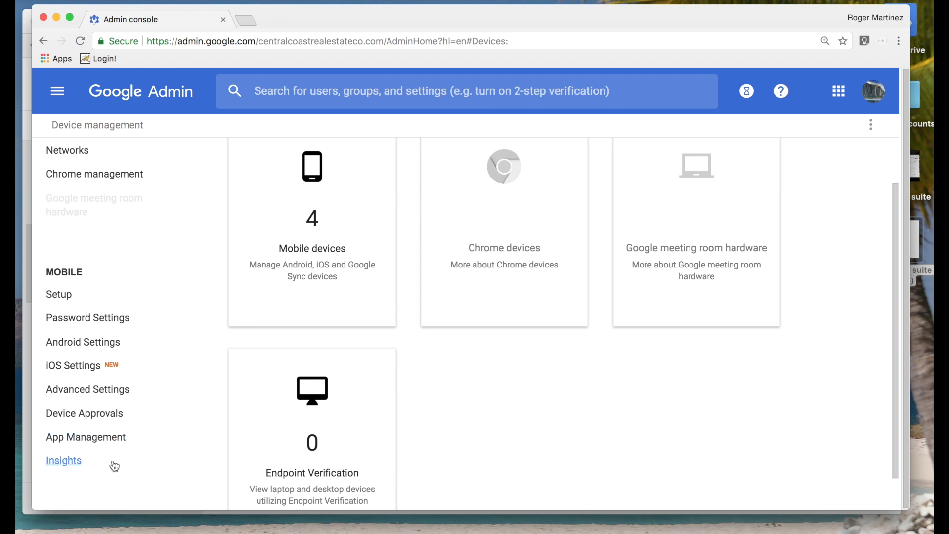
left_click(67, 295)
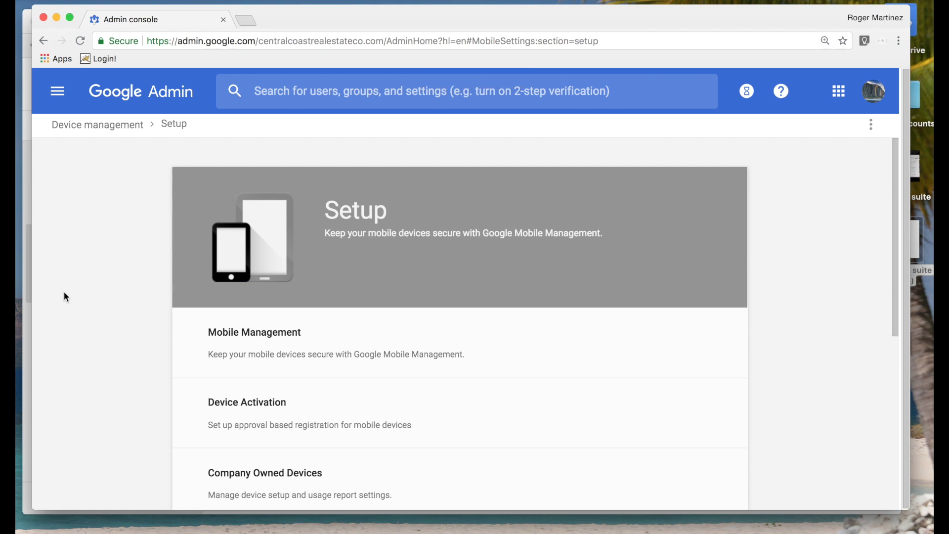
Step: Expand the Mobile Management settings and examine the Basic and Advanced management options up close
left_click(337, 332)
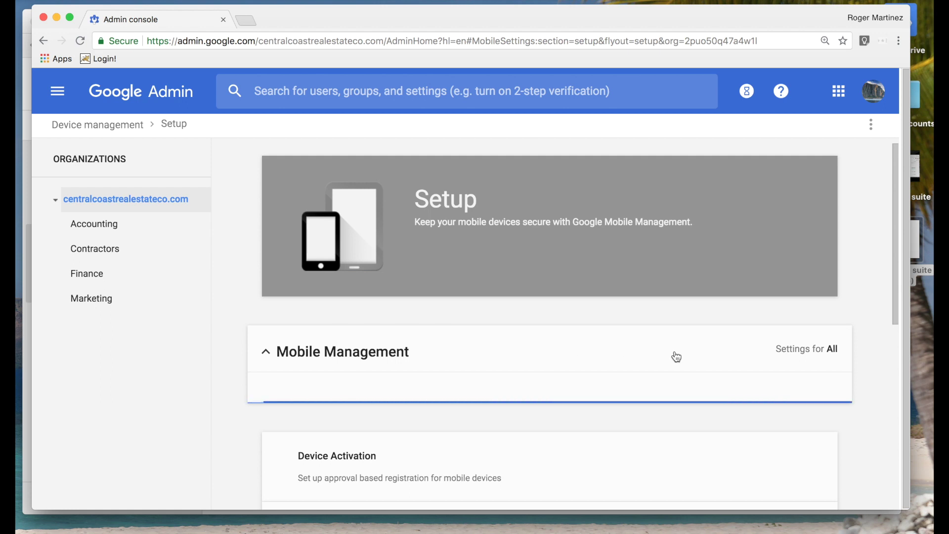
scroll(675, 356, "down", 3)
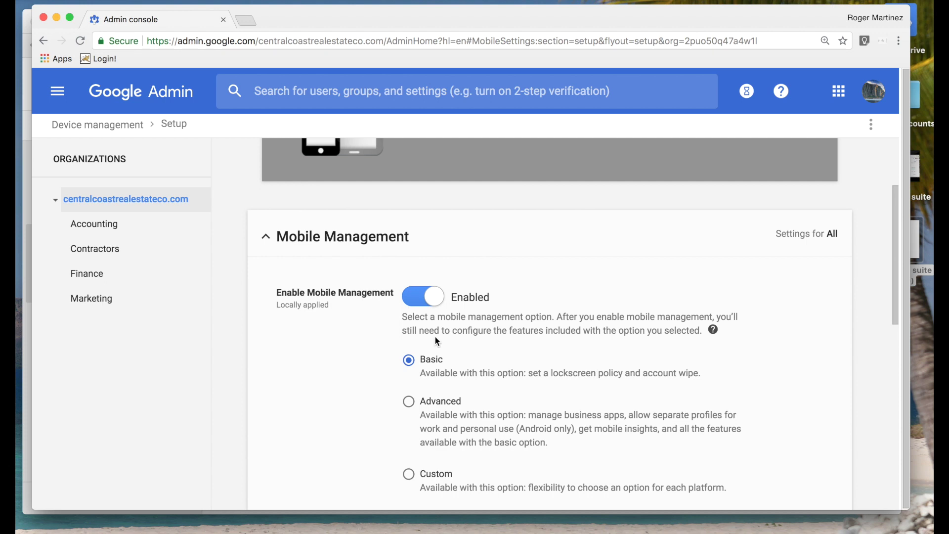
scroll(431, 373, "up", 5)
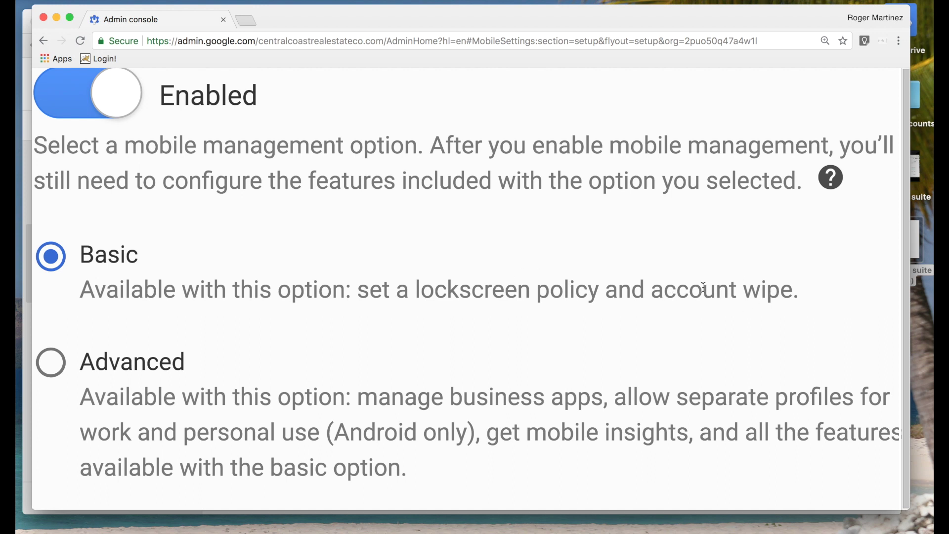
scroll(703, 286, "down", 5)
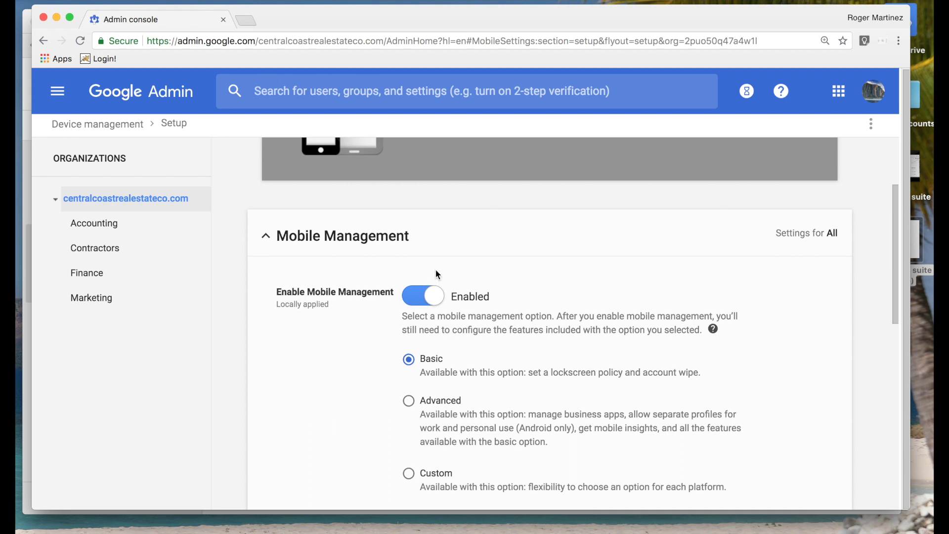
Step: Return to the Admin console home page and open the Dashboard from the Security settings
left_click(101, 125)
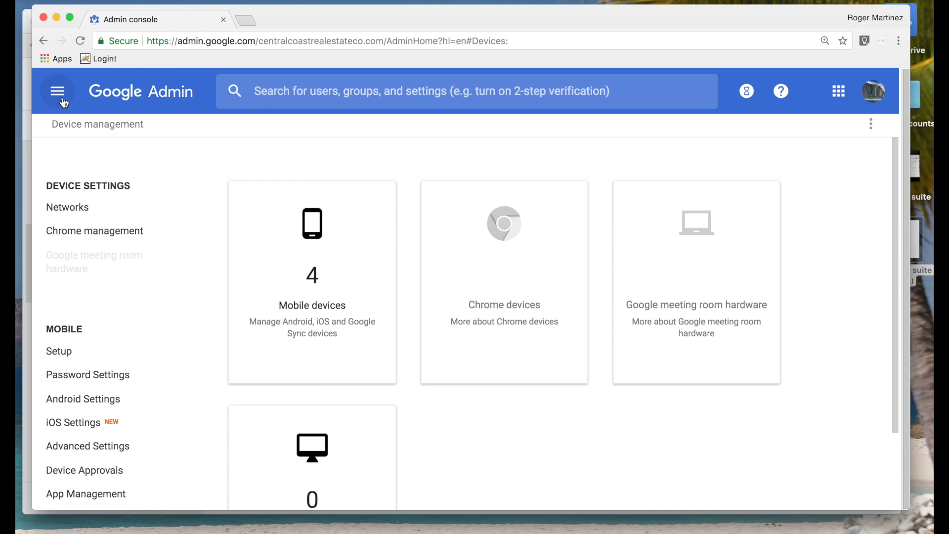
left_click(58, 93)
left_click(91, 142)
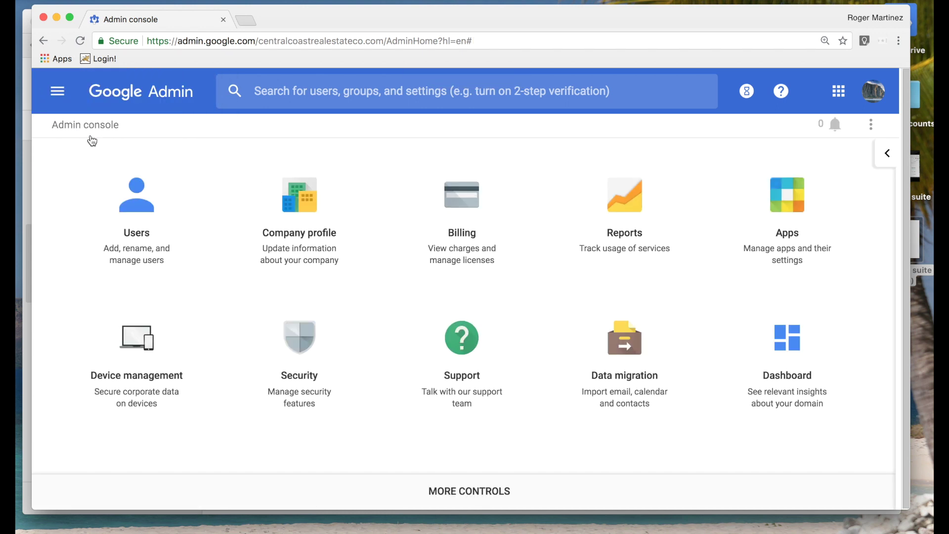
left_click(299, 377)
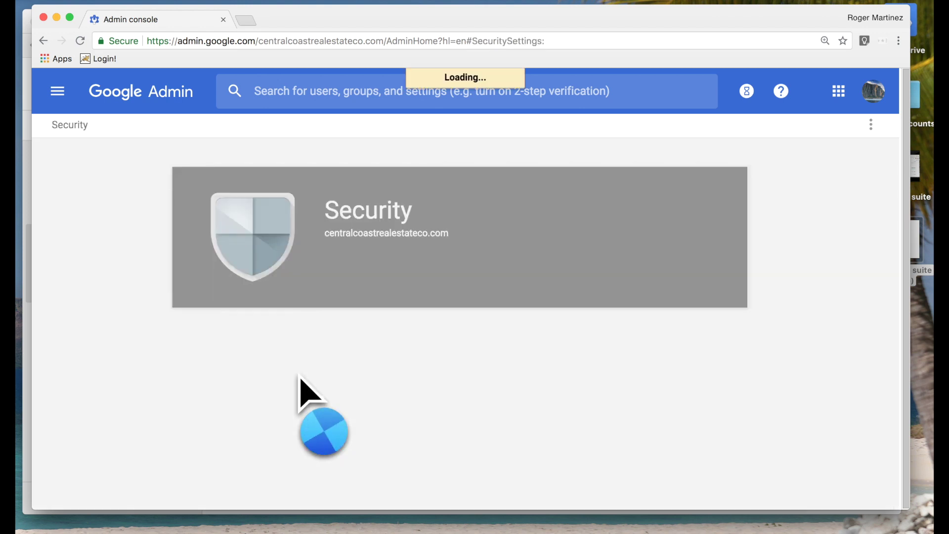
scroll(336, 374, "down", 3)
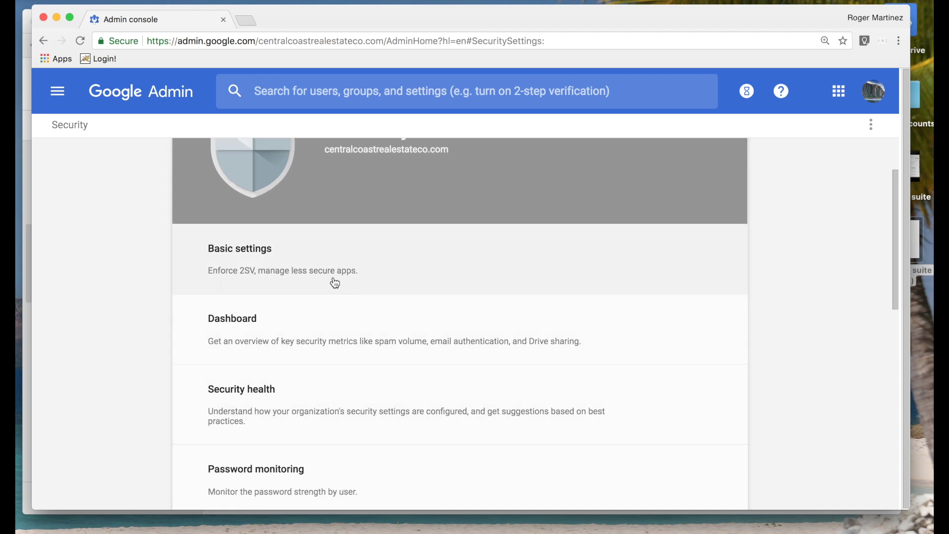
scroll(462, 281, "down", 2)
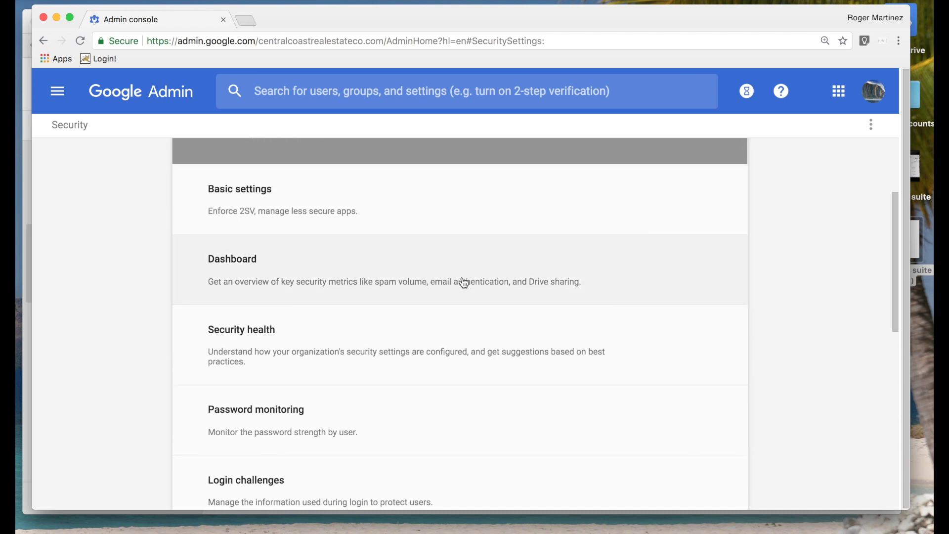
left_click(292, 280)
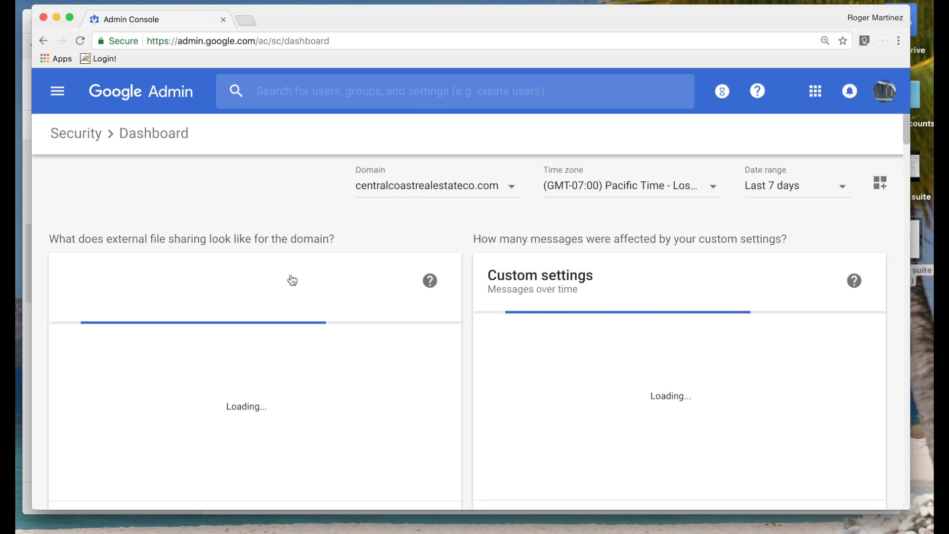
Step: Review the security dashboard's charts on file sharing, encryption, message delivery, spam filtering and user reports
scroll(292, 280, "down", 1)
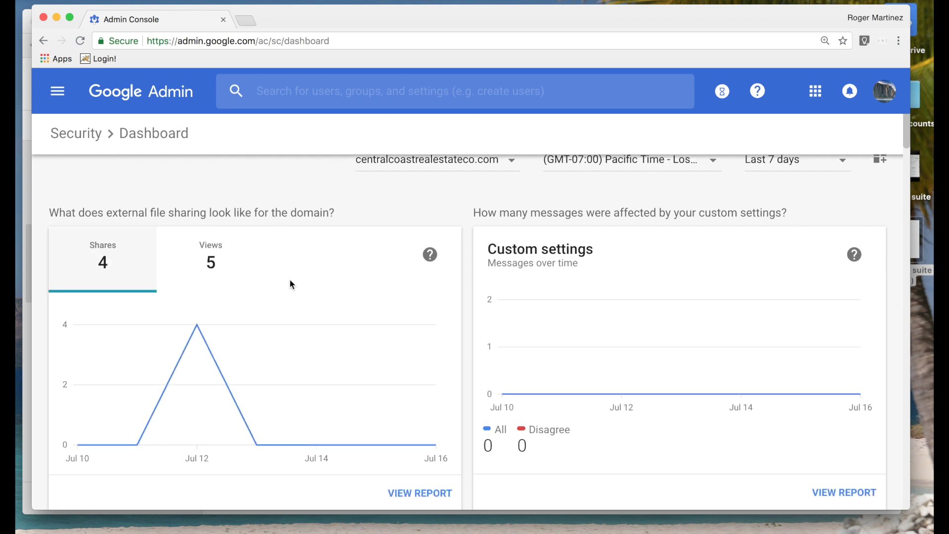
scroll(291, 281, "down", 1)
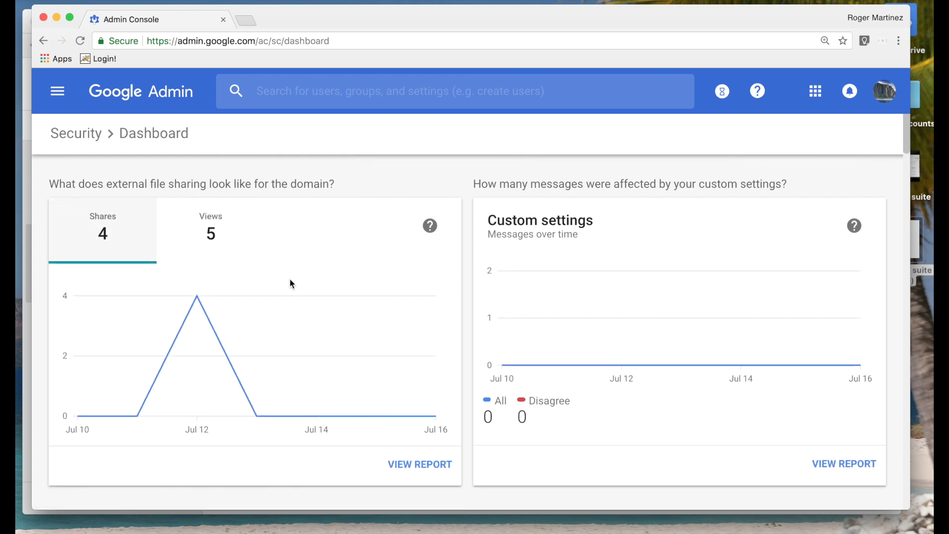
scroll(292, 283, "down", 4)
scroll(290, 280, "down", 6)
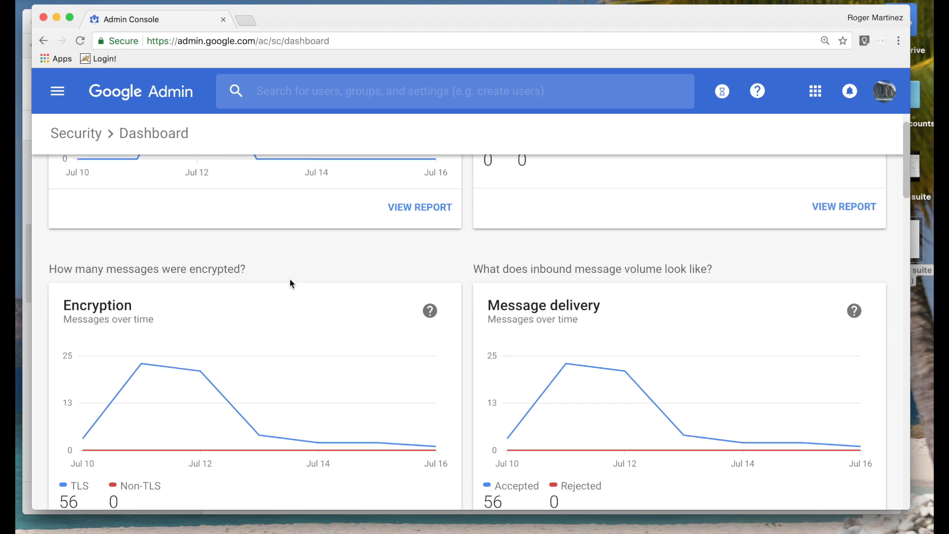
scroll(291, 283, "down", 2)
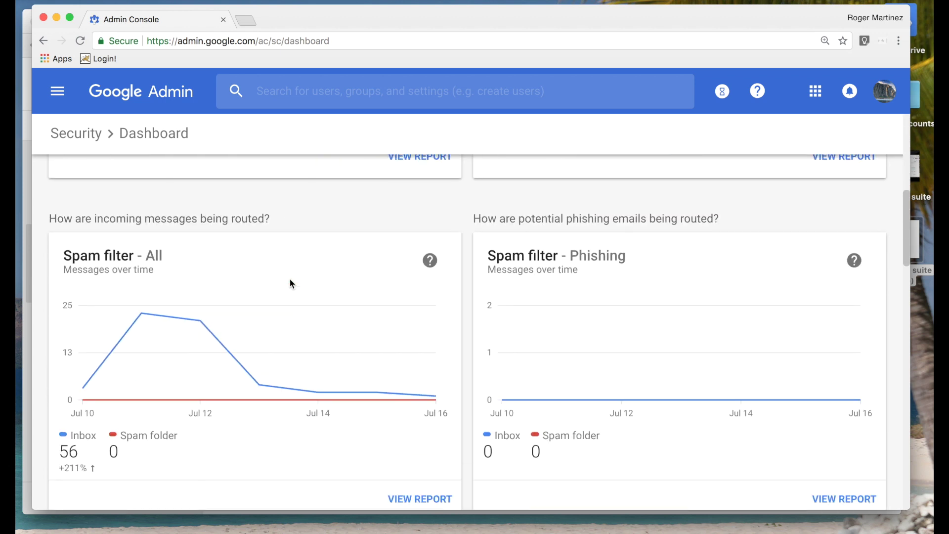
scroll(291, 282, "down", 5)
scroll(291, 281, "down", 3)
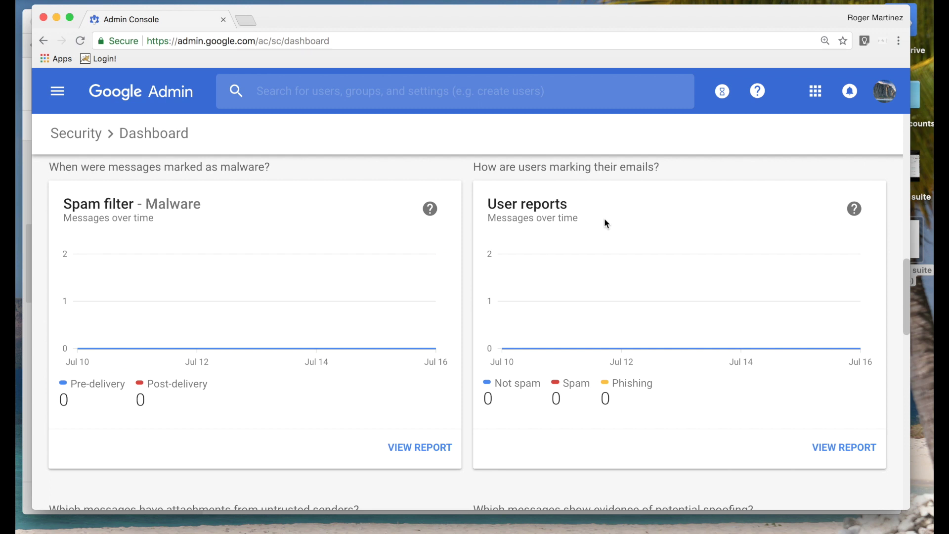
scroll(604, 218, "down", 5)
scroll(468, 334, "up", 15)
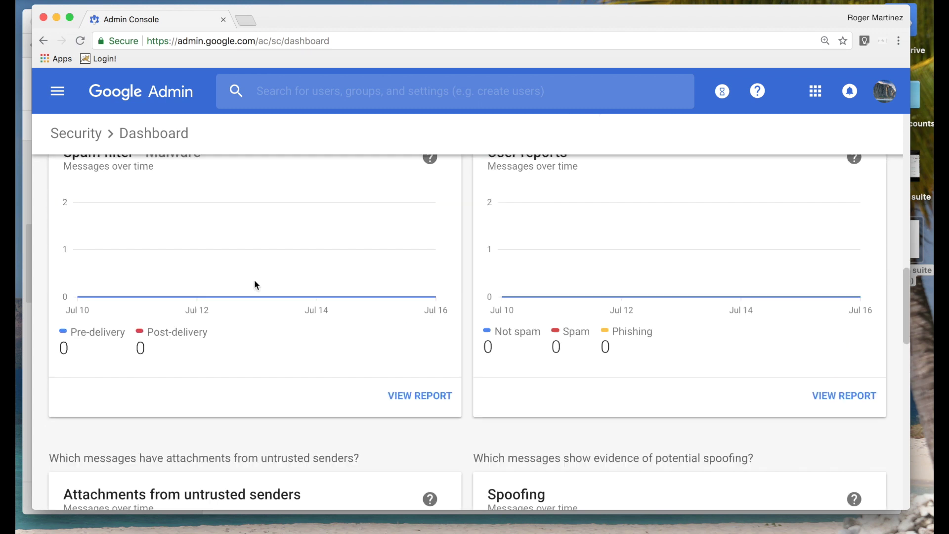
Step: Return to the main Security page and look over its available settings sections
left_click(83, 141)
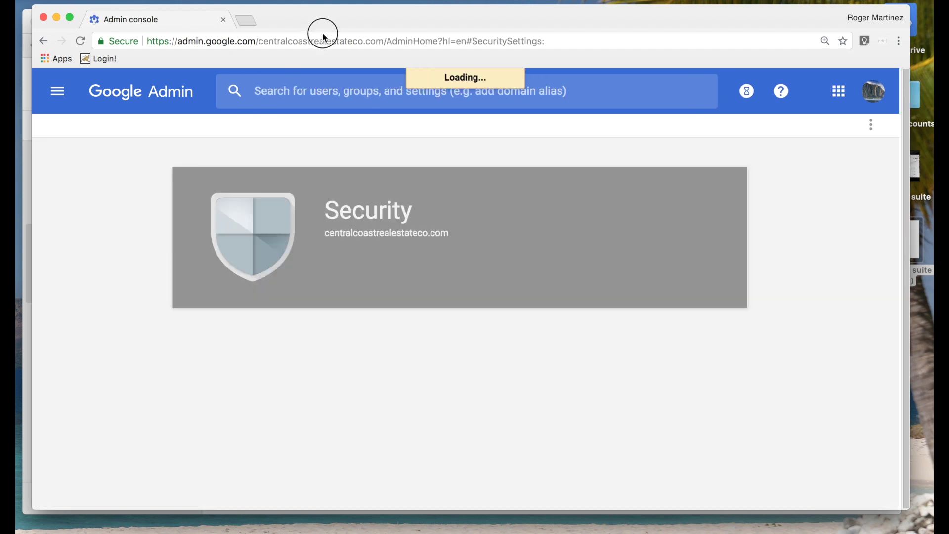
left_click_drag(326, 22, 333, 26)
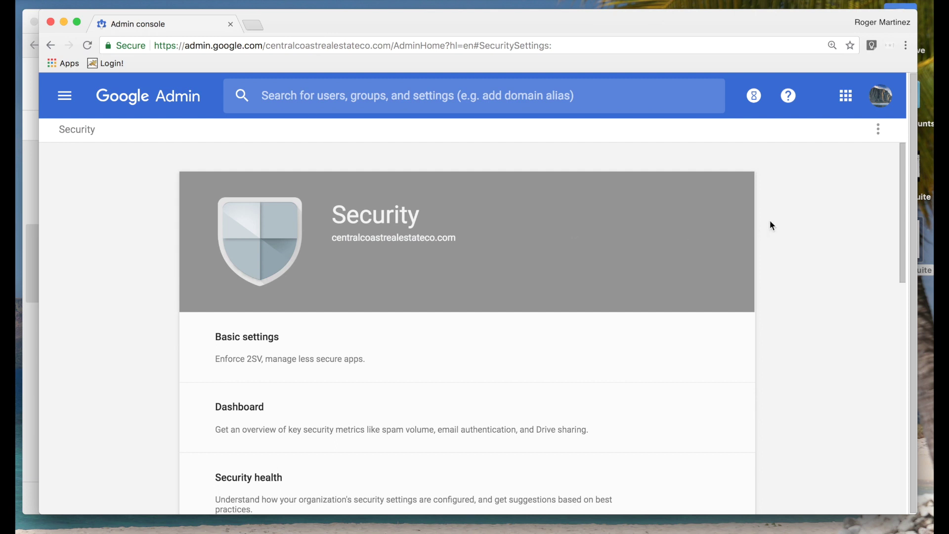
scroll(771, 223, "down", 2)
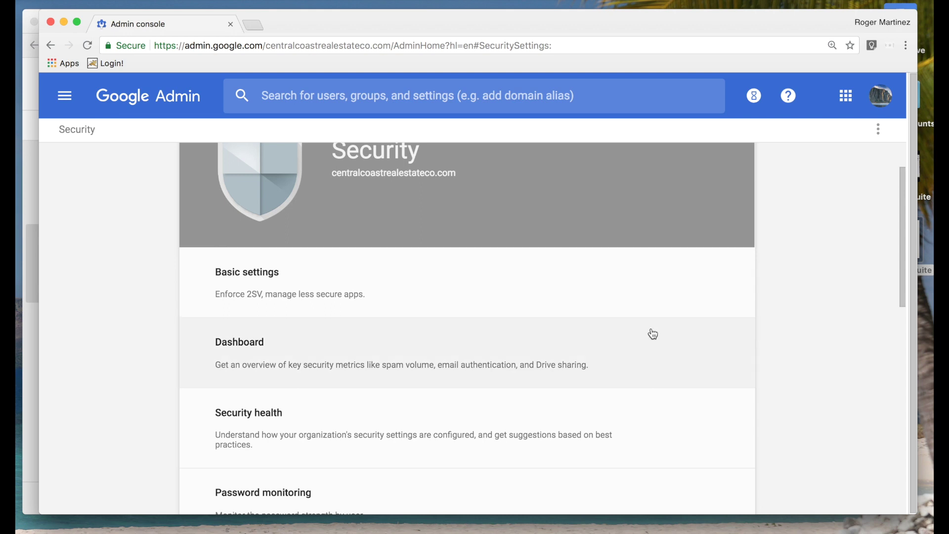
Step: Look through the remaining Security sections down to Advanced settings, and return to the Admin console home page
scroll(651, 331, "down", 2)
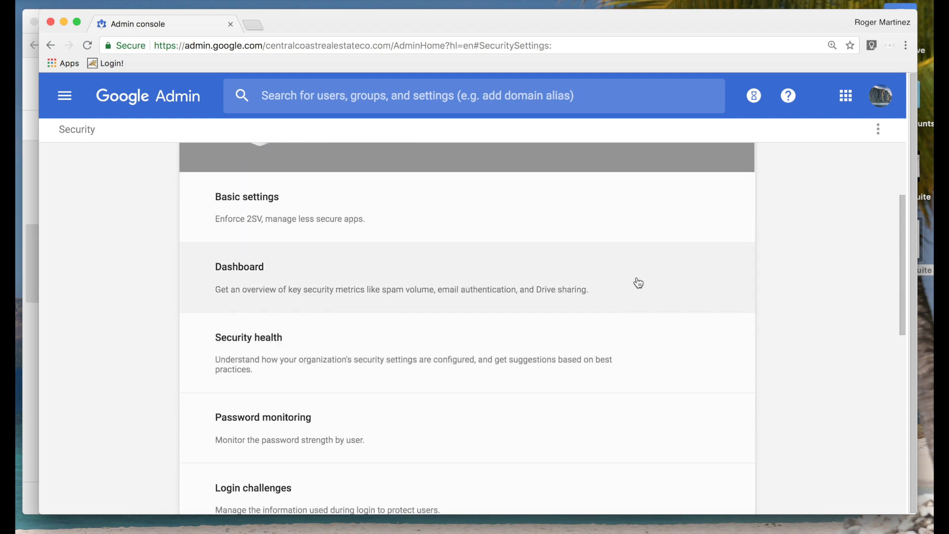
scroll(635, 282, "down", 4)
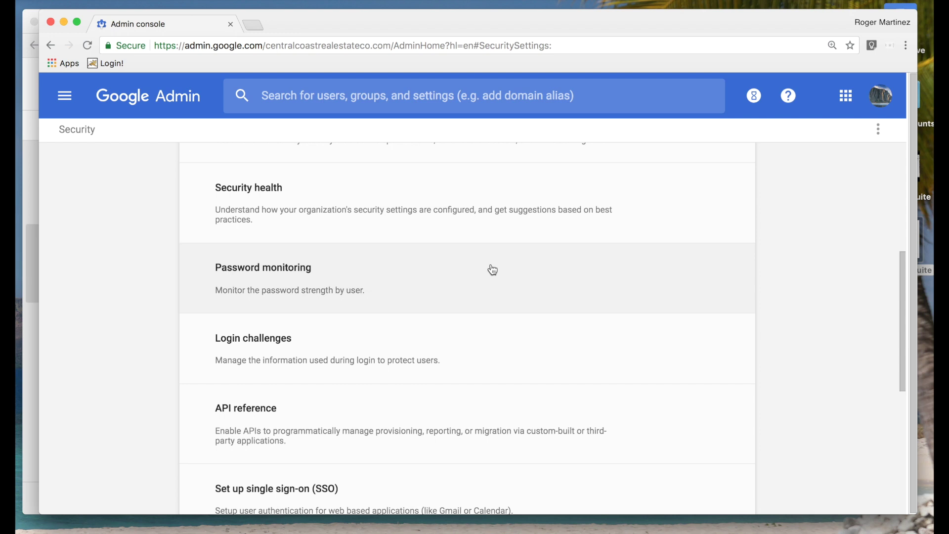
scroll(493, 269, "down", 2)
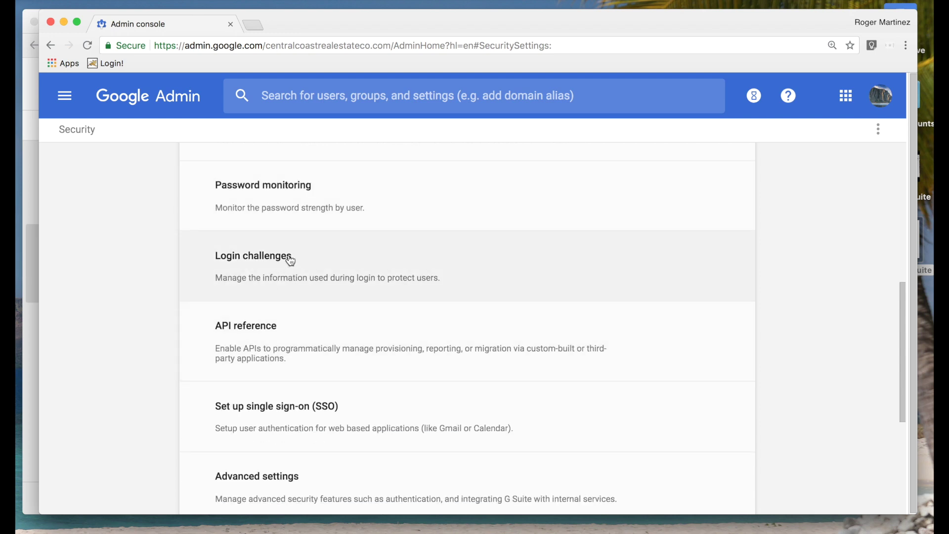
scroll(432, 255, "down", 1)
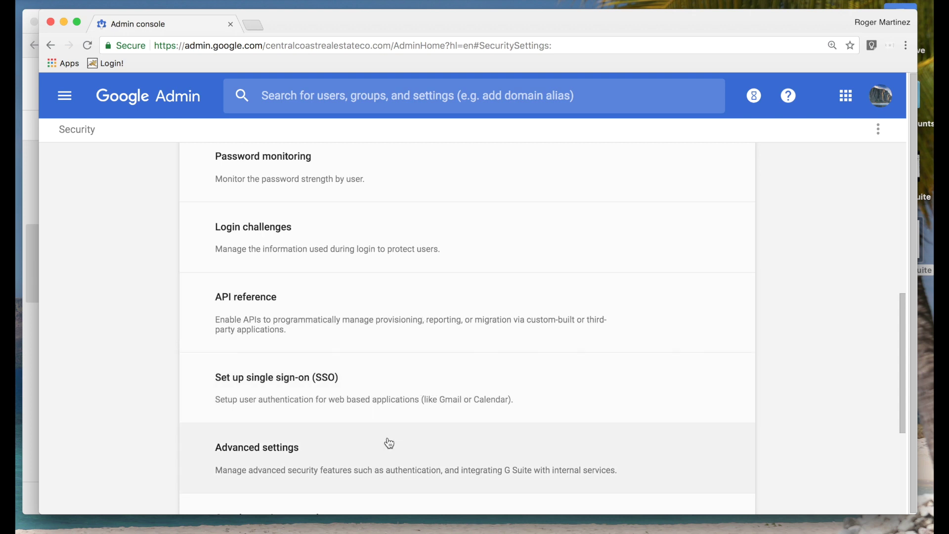
left_click(66, 95)
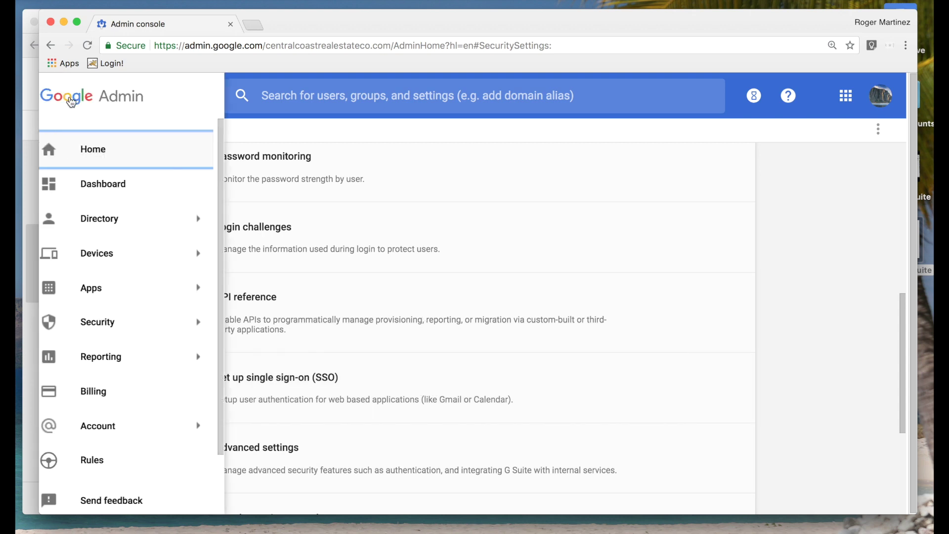
left_click(101, 147)
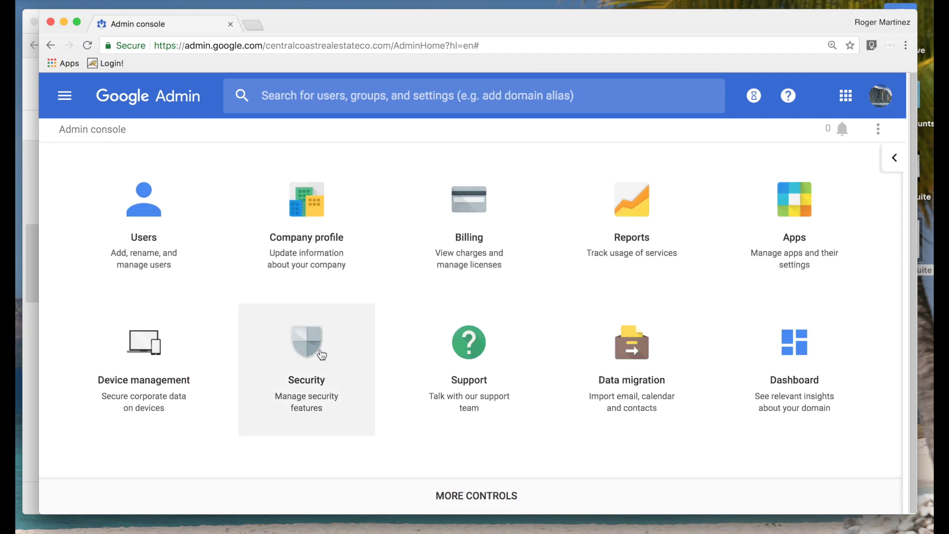
Step: Open the admin support help, choose to contact support and start a phone support request
left_click(477, 377)
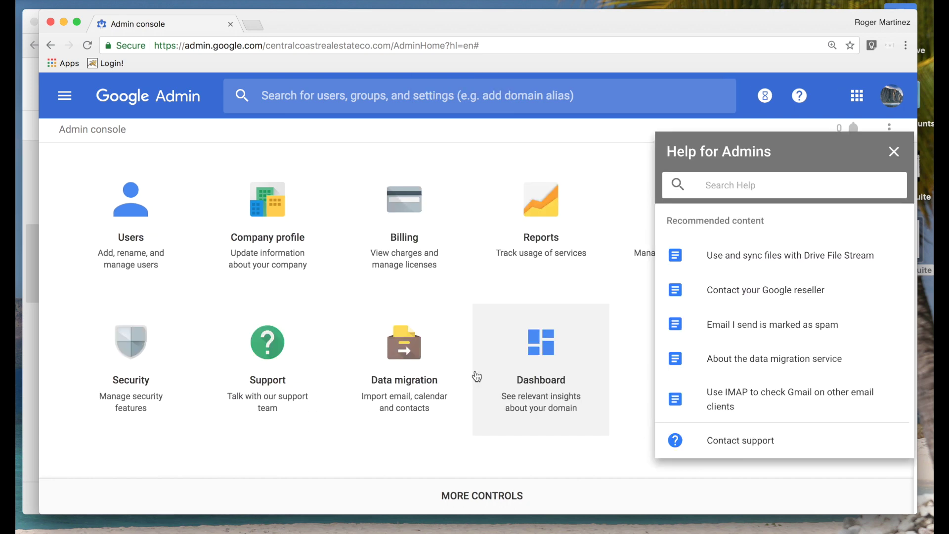
left_click(749, 441)
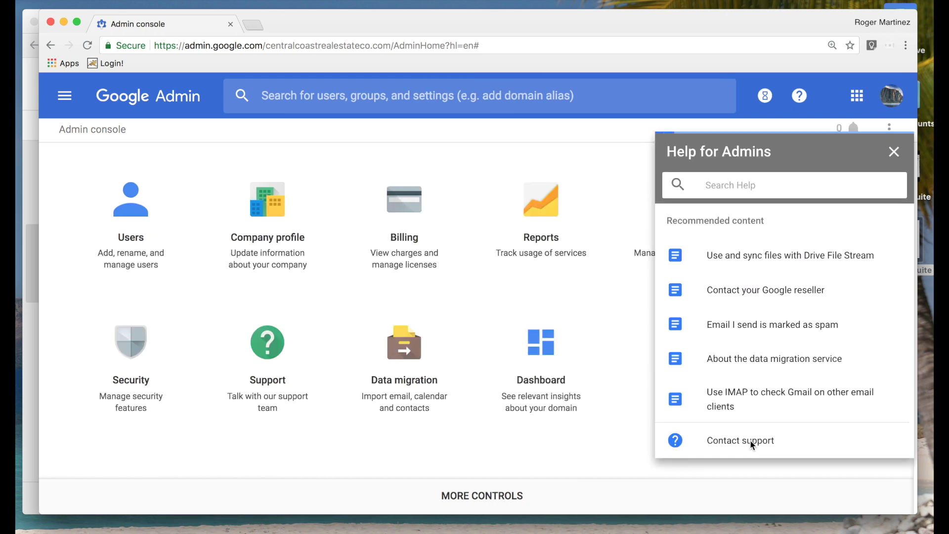
left_click(764, 292)
left_click(708, 231)
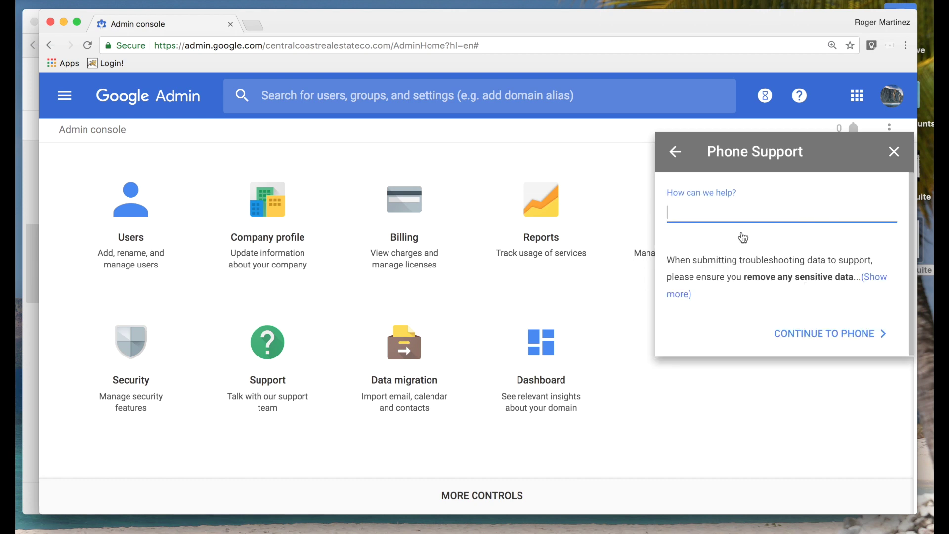
Step: Enter "migration issues" as the phone support topic and generate a support PIN, closing the support window when done
type("migration issues")
left_click(804, 327)
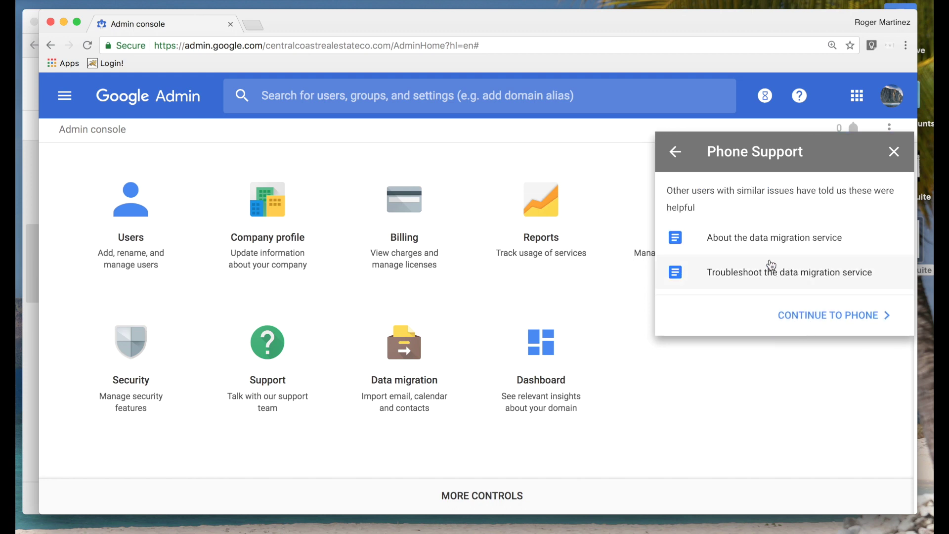
left_click(775, 313)
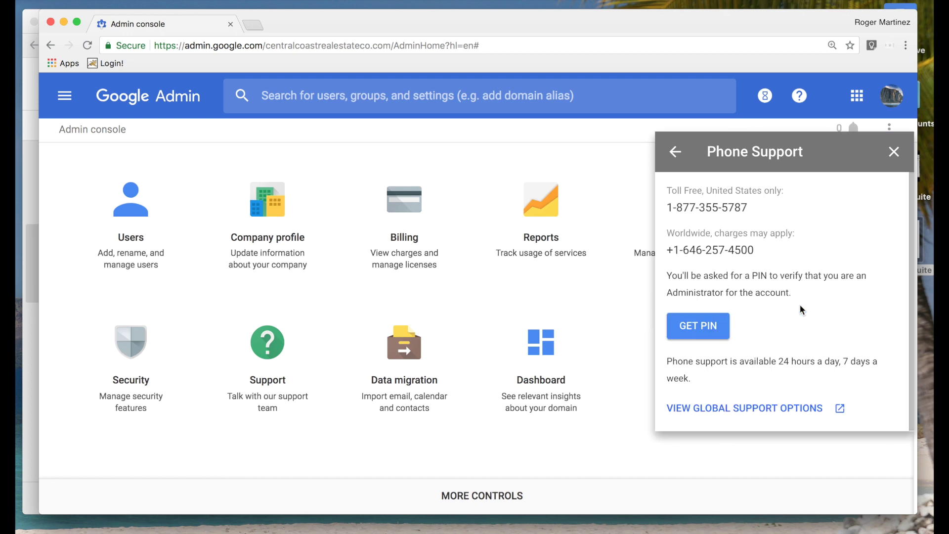
left_click(700, 324)
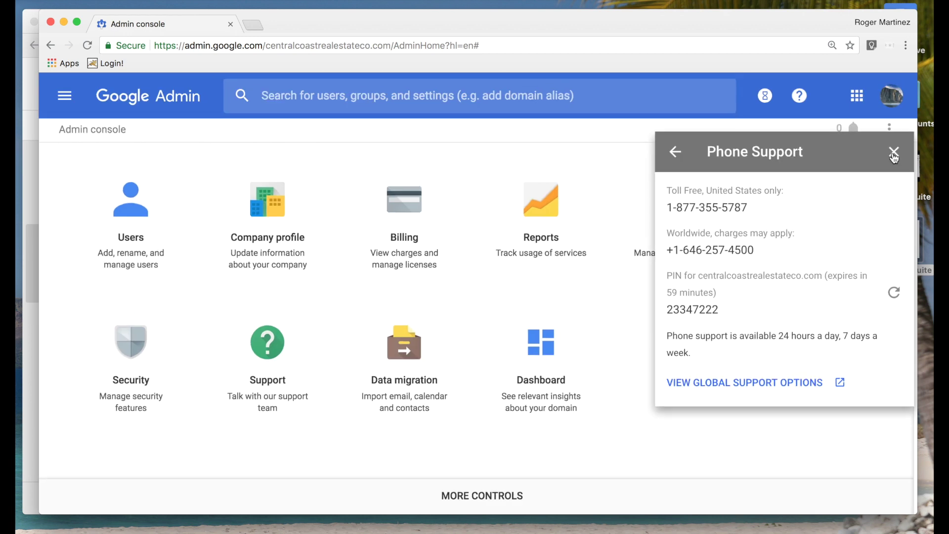
left_click(893, 152)
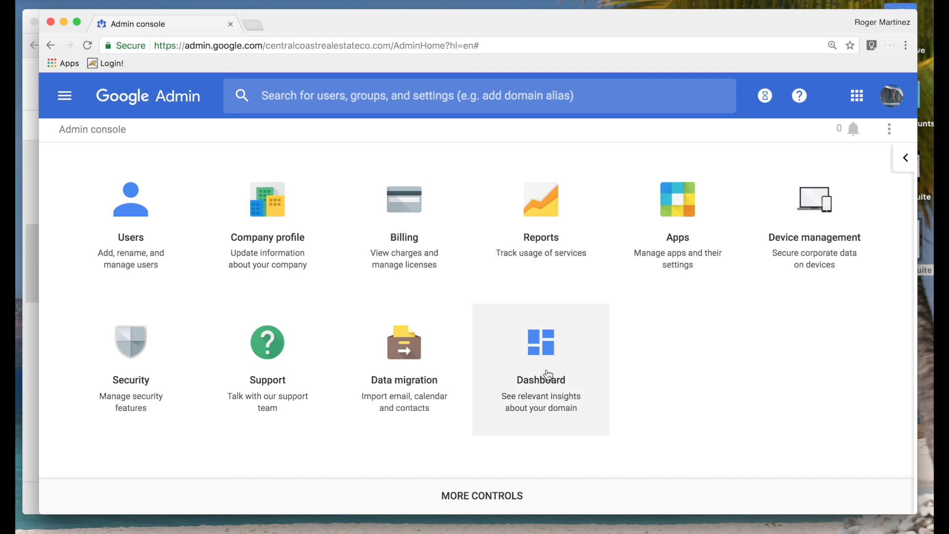
Step: Expand the additional admin controls and open the Add/remove domains page in the Domains settings
left_click(488, 491)
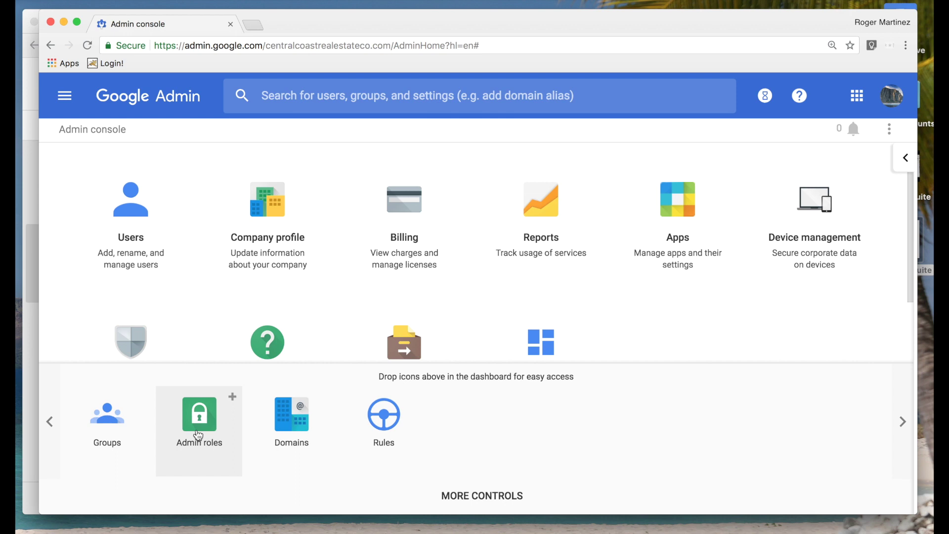
left_click(298, 433)
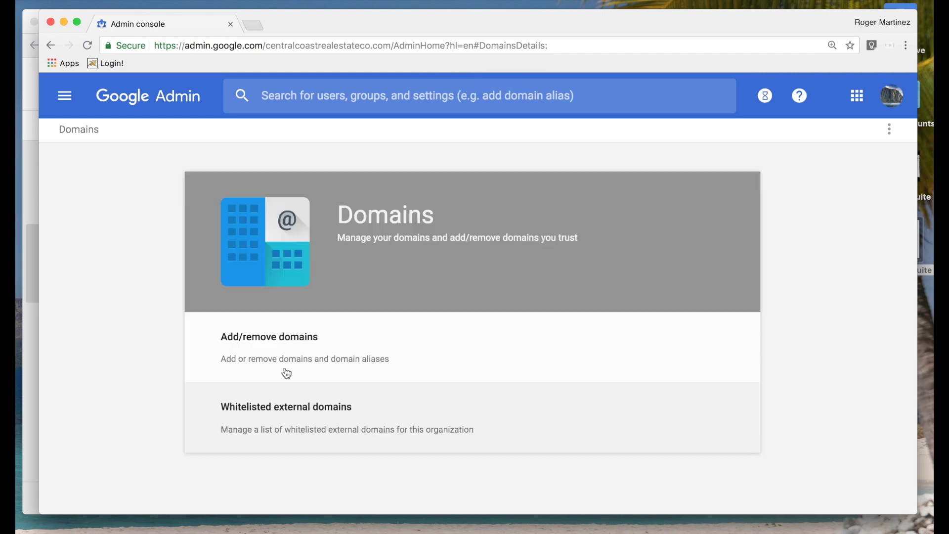
left_click(281, 352)
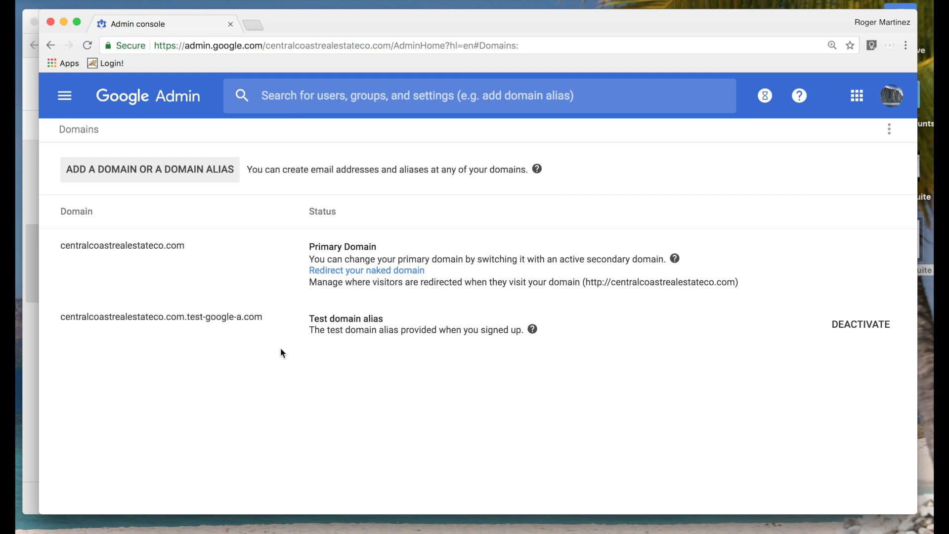
Step: Return to the Admin console home page, look over the additional controls including Rules, and collapse them
left_click(68, 99)
left_click(99, 144)
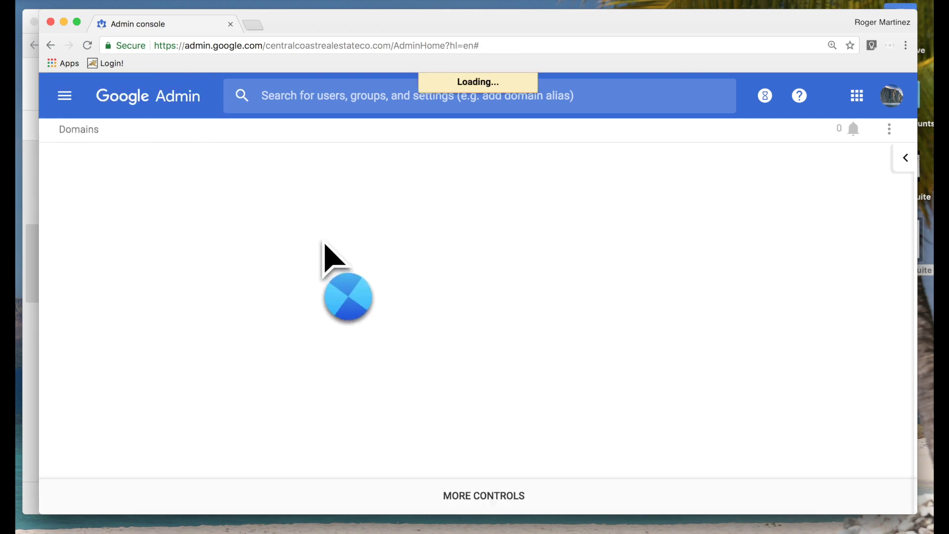
left_click(483, 491)
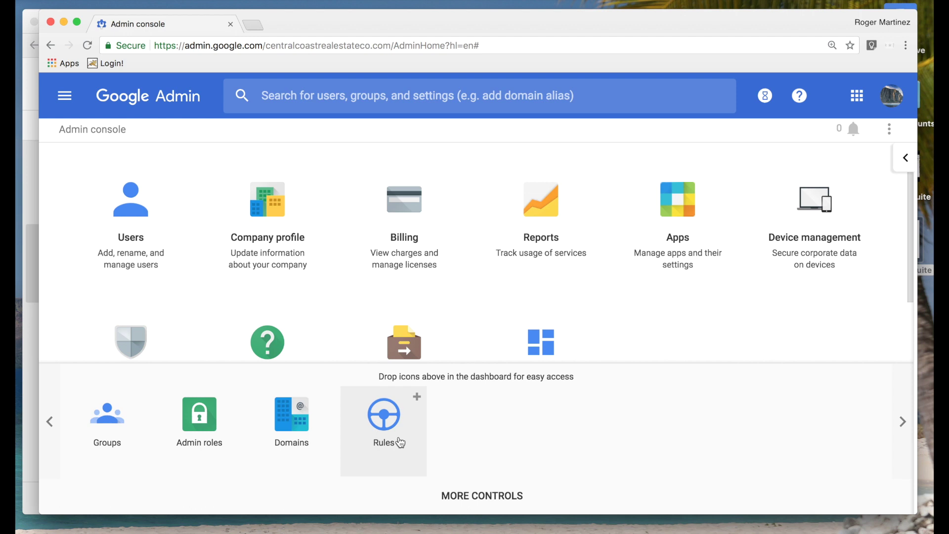
left_click(496, 495)
left_click(772, 359)
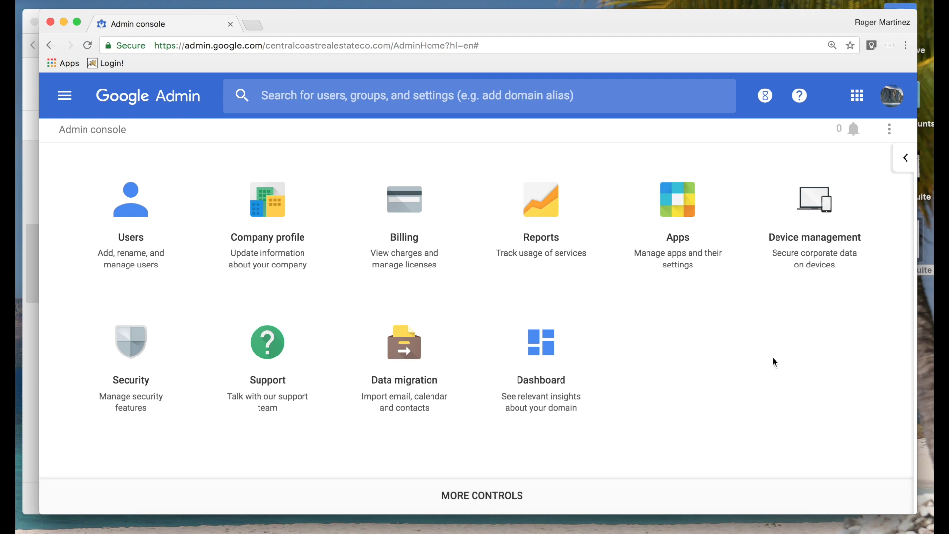